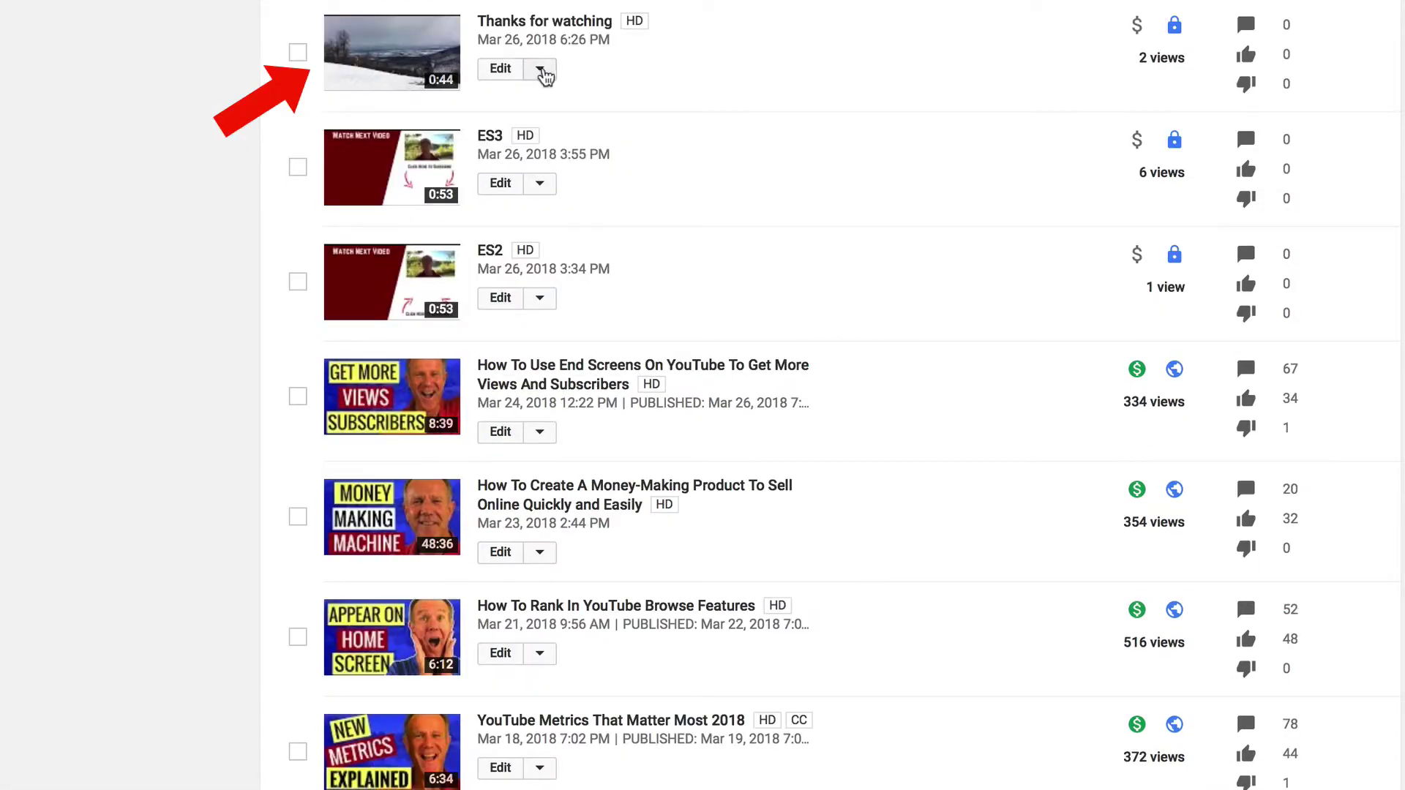
# Step: Open the 'Thanks for watching' video in the Enhancements editor from its Edit dropdown
pyautogui.click(541, 71)
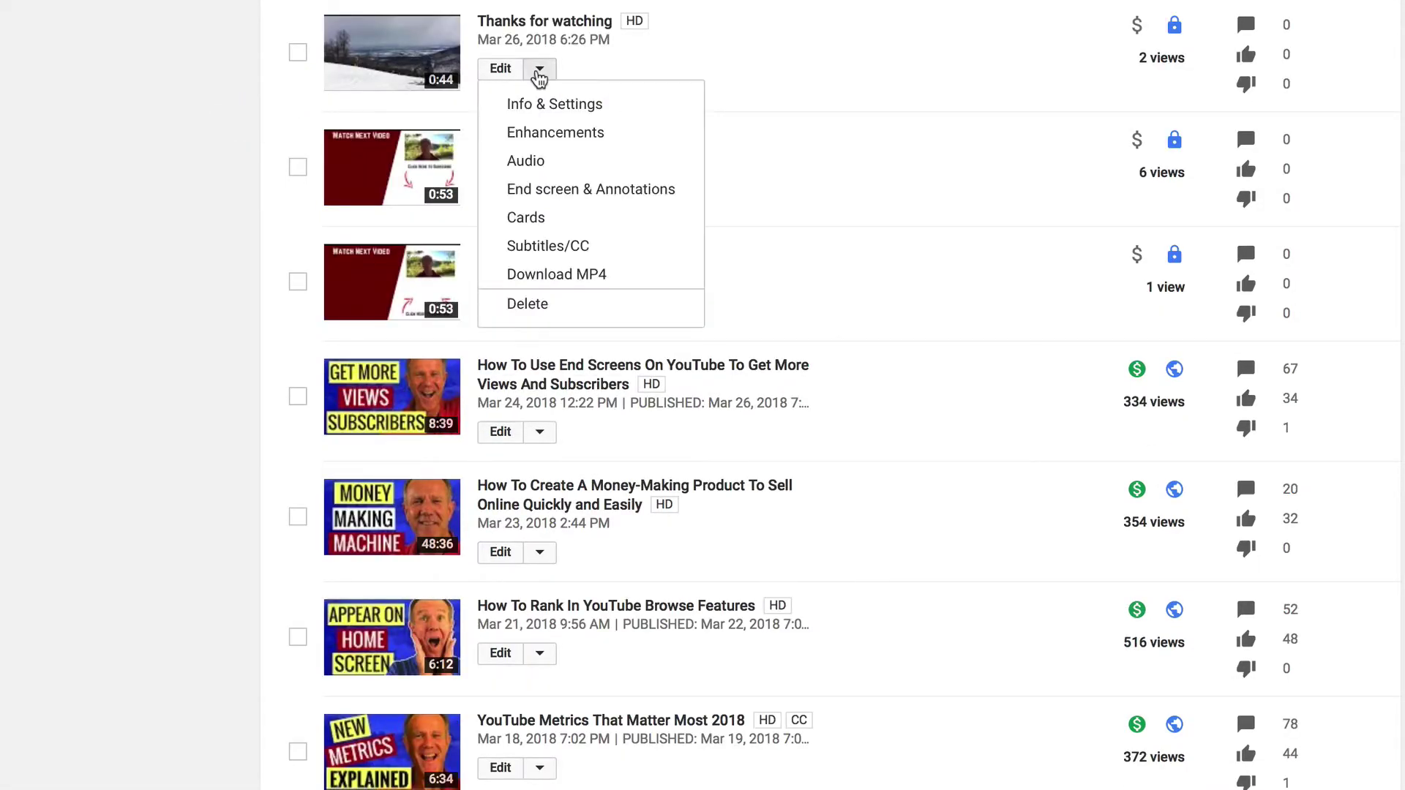
pyautogui.click(551, 133)
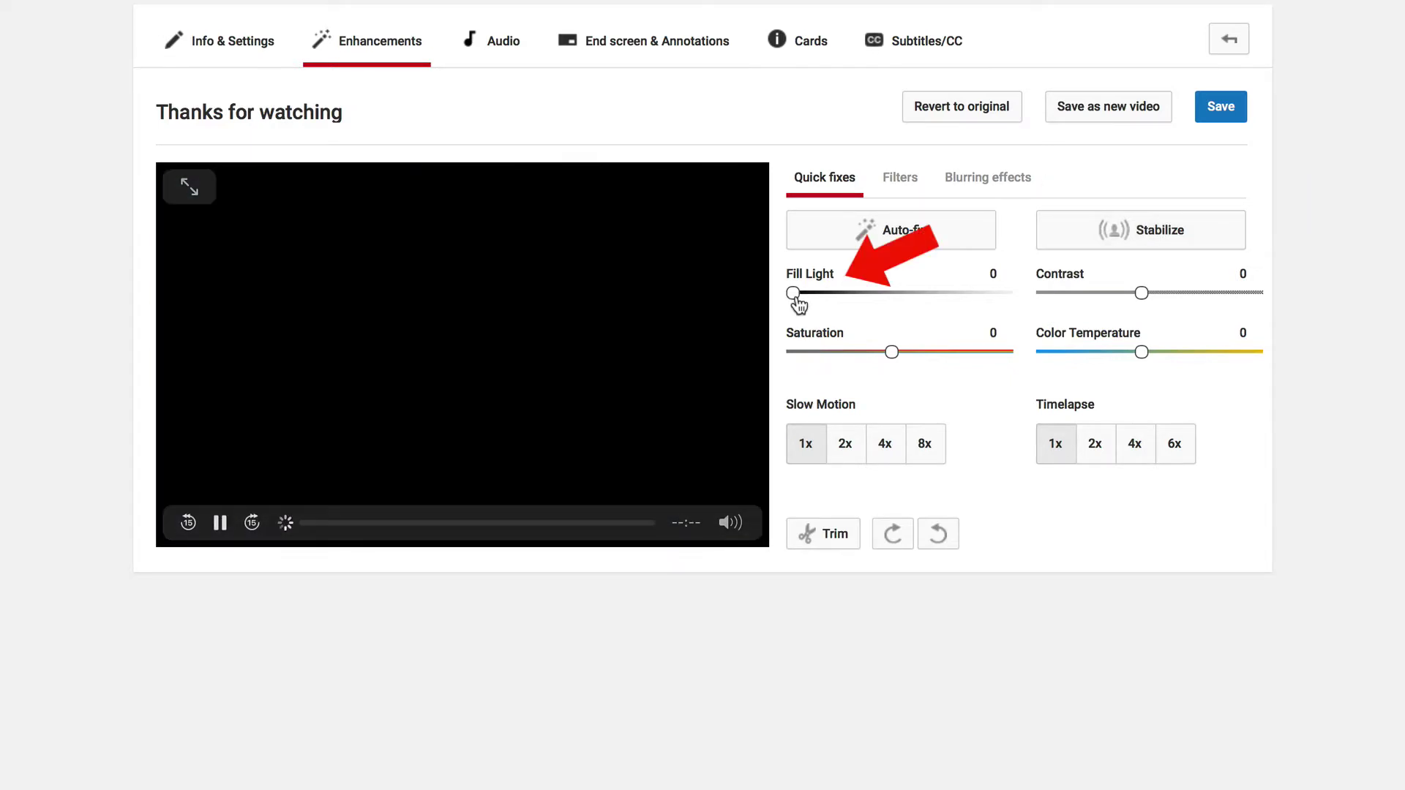
# Step: Preview Fill Light, Saturation, Contrast and Color Temperature changes, then Slow Motion 2x and Timelapse 4x
pyautogui.moveTo(795, 297); pyautogui.dragTo(890, 305)
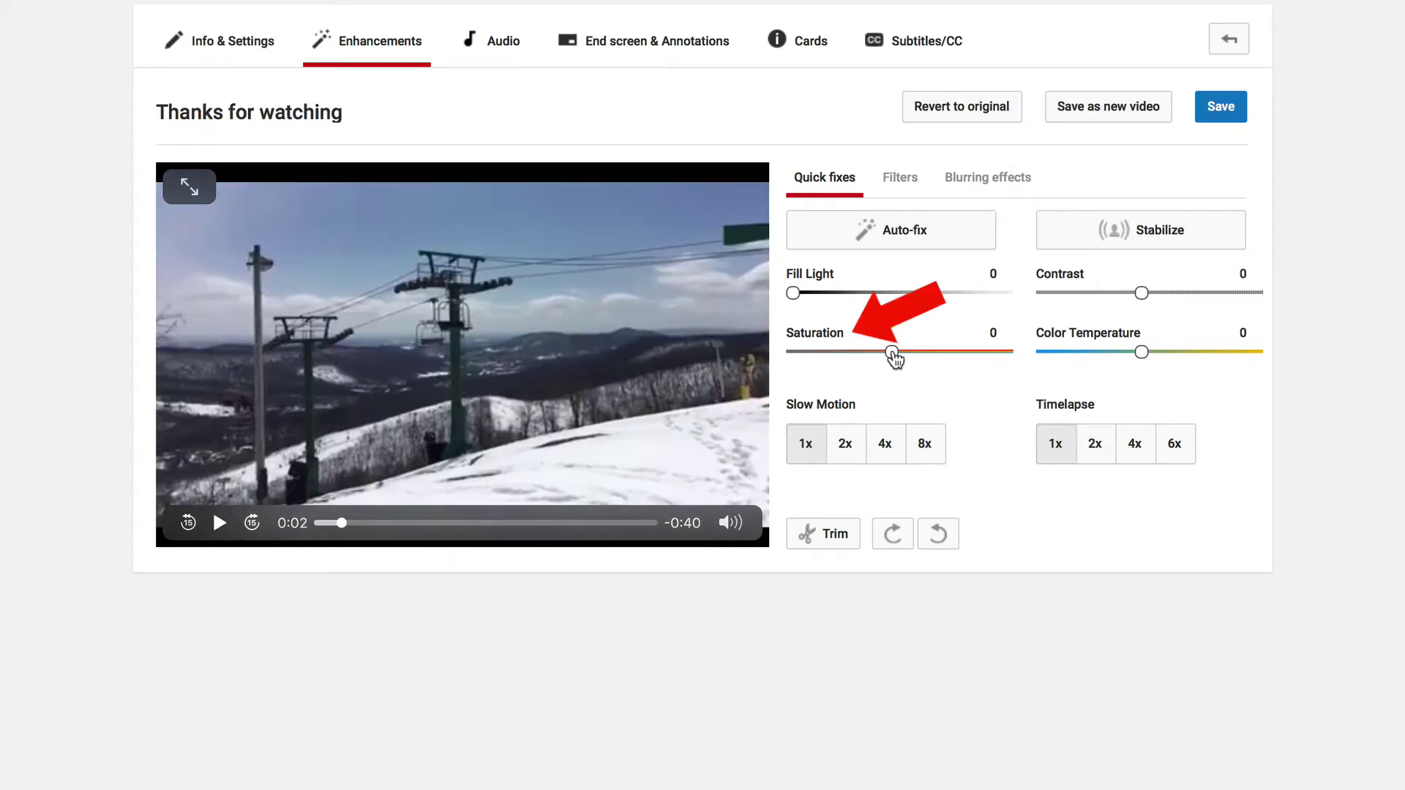
pyautogui.moveTo(892, 356); pyautogui.dragTo(818, 361)
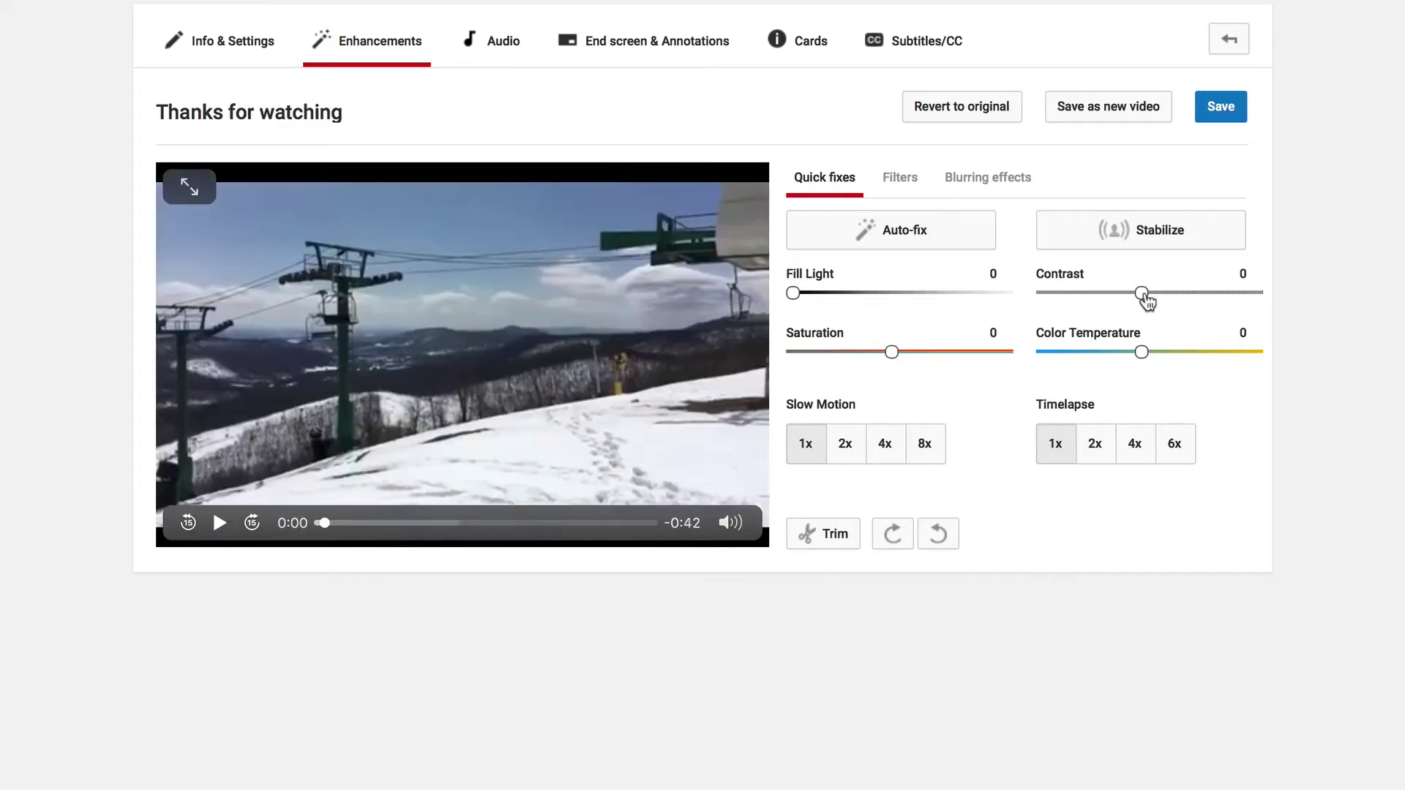
pyautogui.moveTo(1143, 294); pyautogui.dragTo(1299, 299)
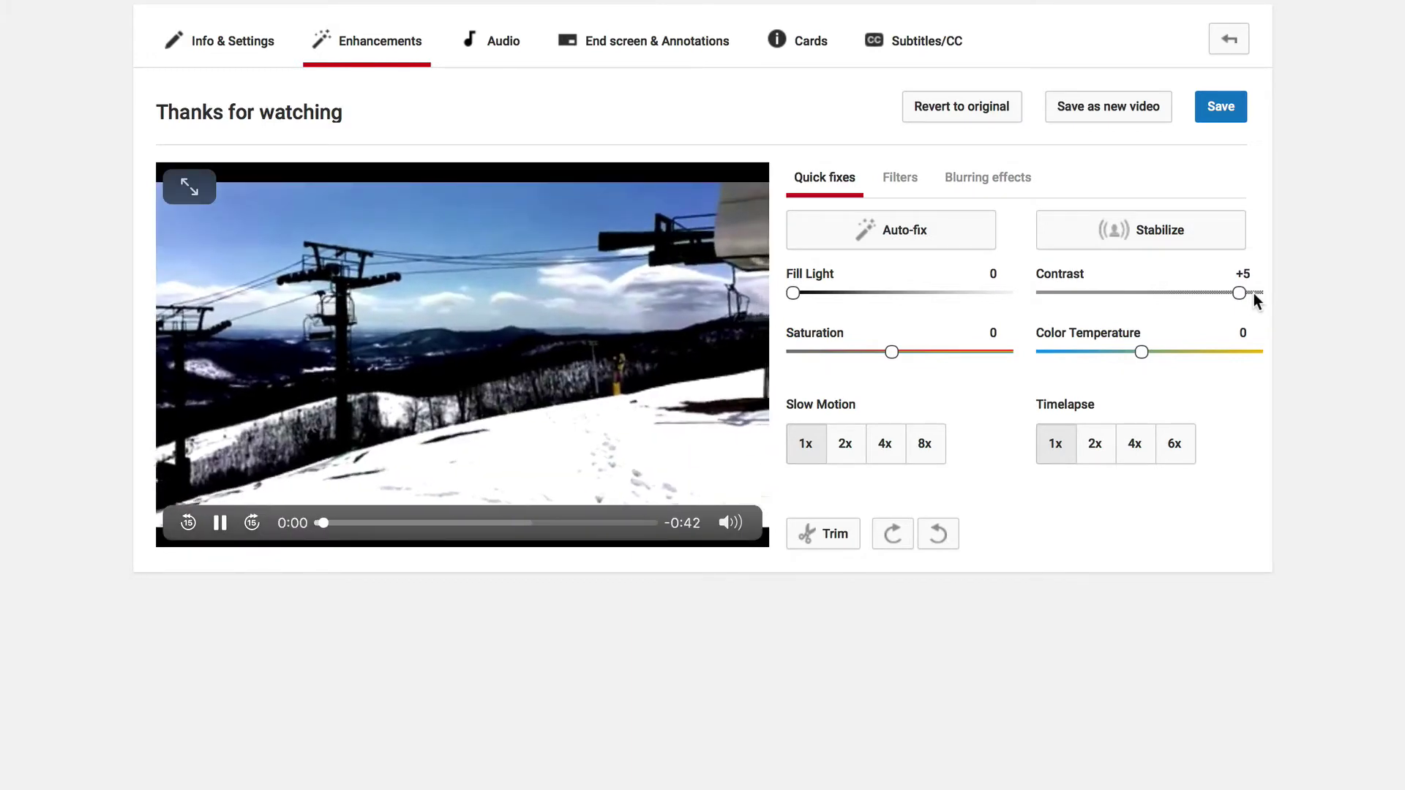
pyautogui.moveTo(1255, 300); pyautogui.dragTo(1142, 294)
pyautogui.moveTo(1143, 358)
pyautogui.mouseDown()
pyautogui.moveTo(1067, 355)
pyautogui.moveTo(1221, 358)
pyautogui.moveTo(1141, 355)
pyautogui.mouseUp()
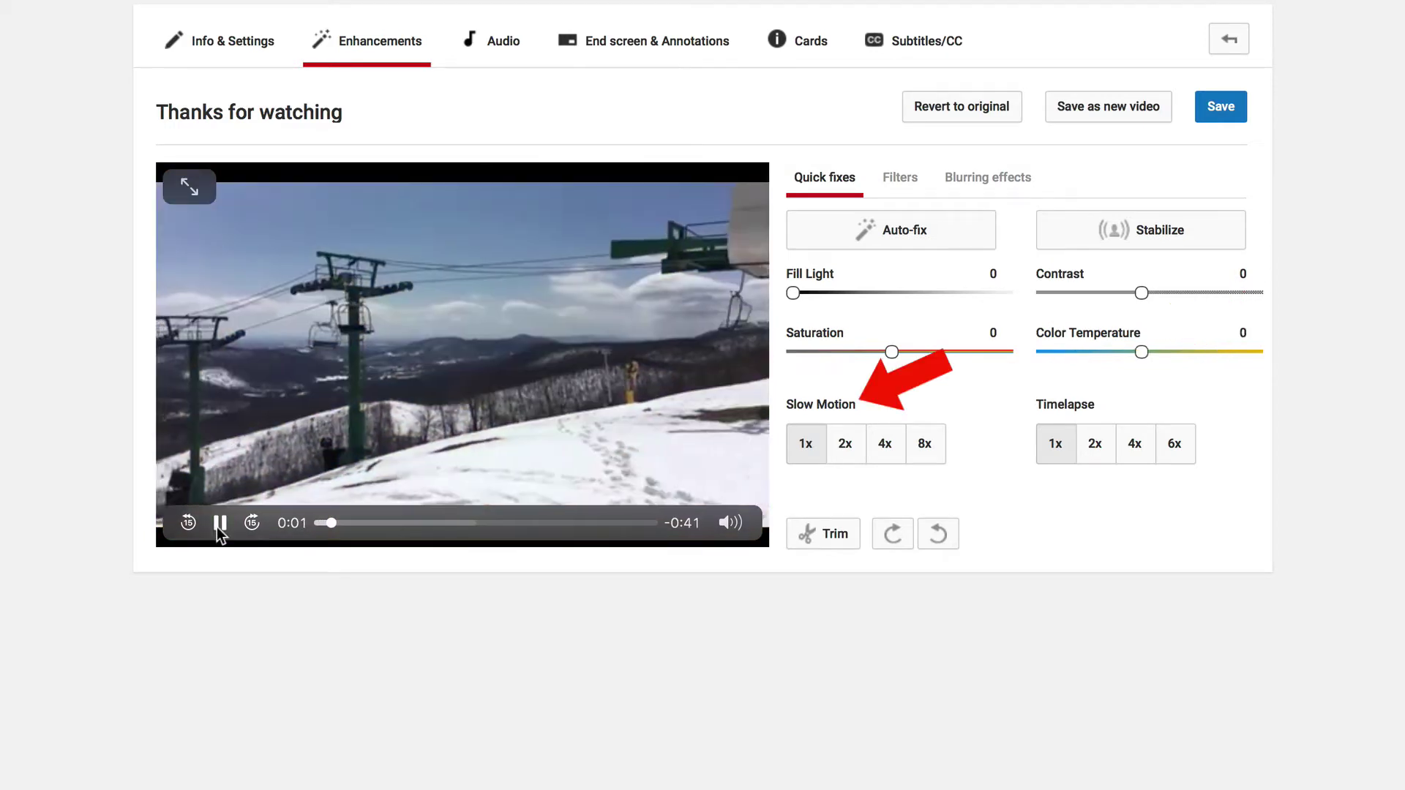
pyautogui.click(843, 446)
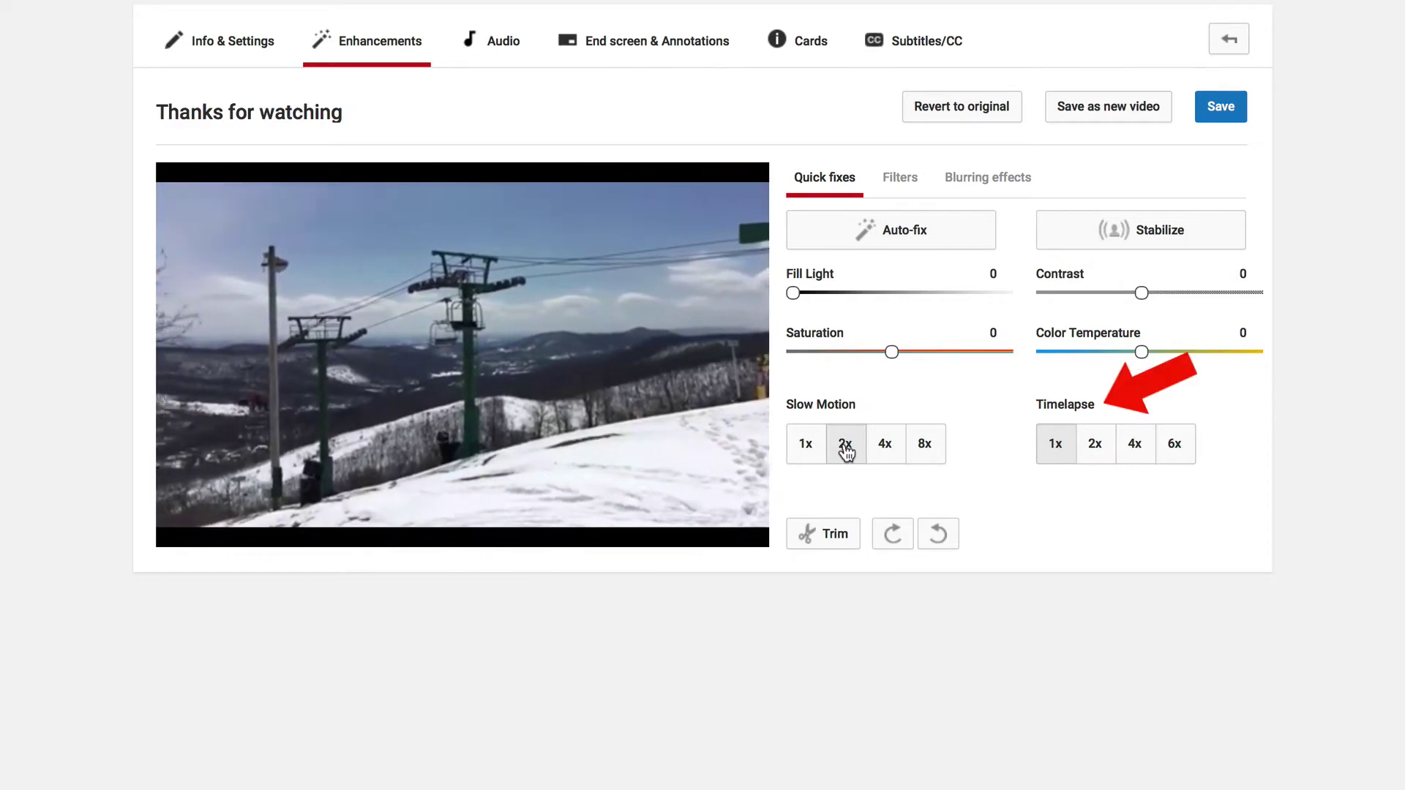
pyautogui.click(1135, 447)
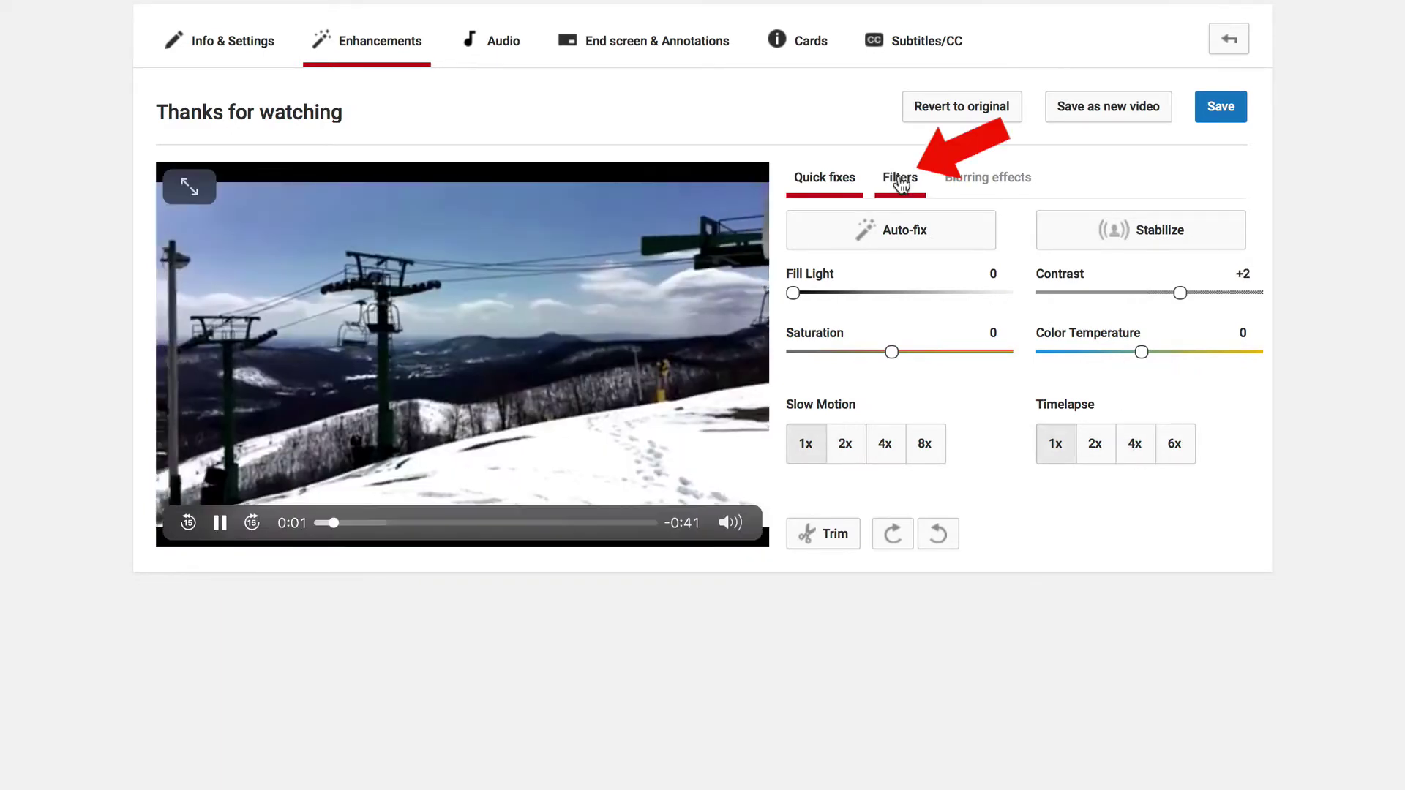
# Step: Apply three different filters from the Filters tab to compare their looks
pyautogui.click(900, 181)
pyautogui.moveTo(982, 331)
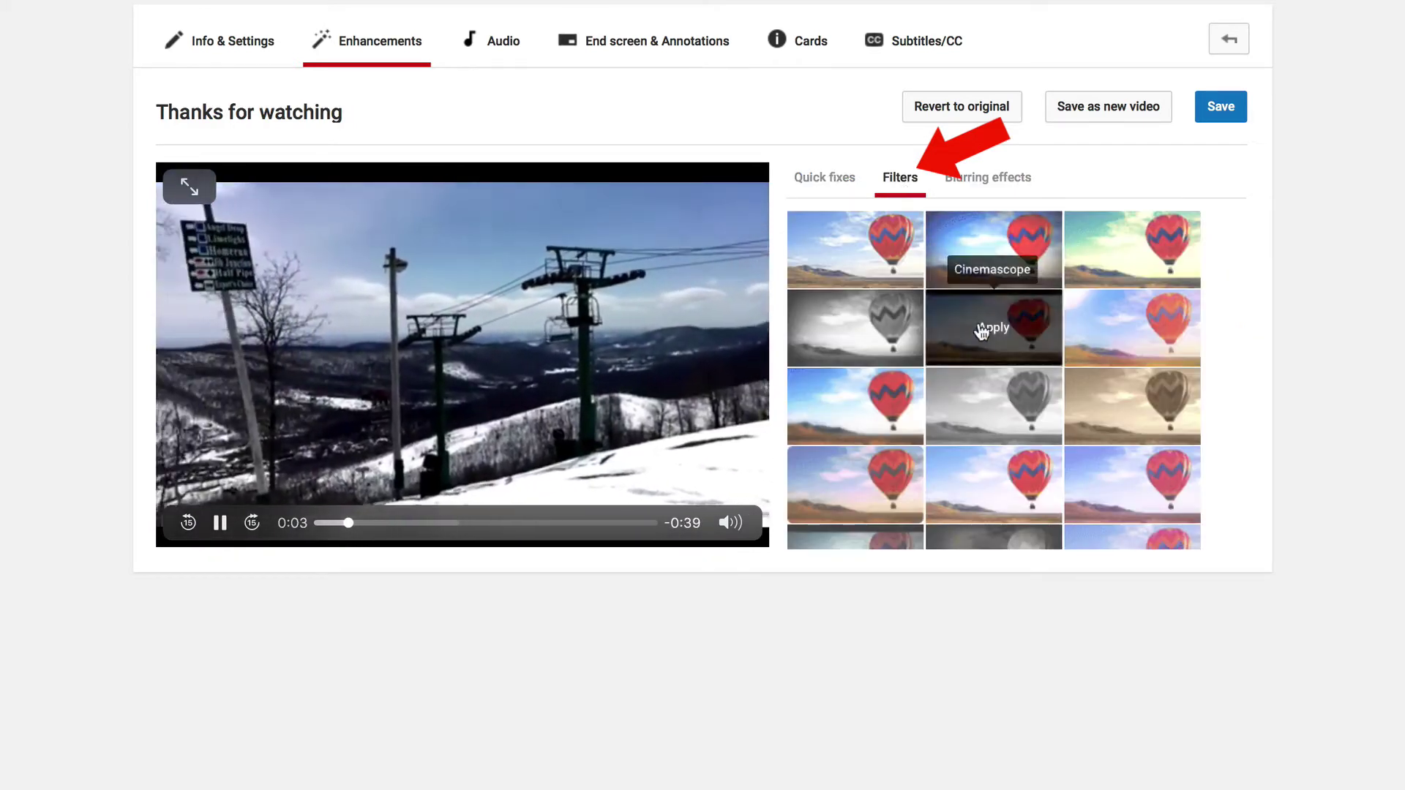
pyautogui.click(1125, 408)
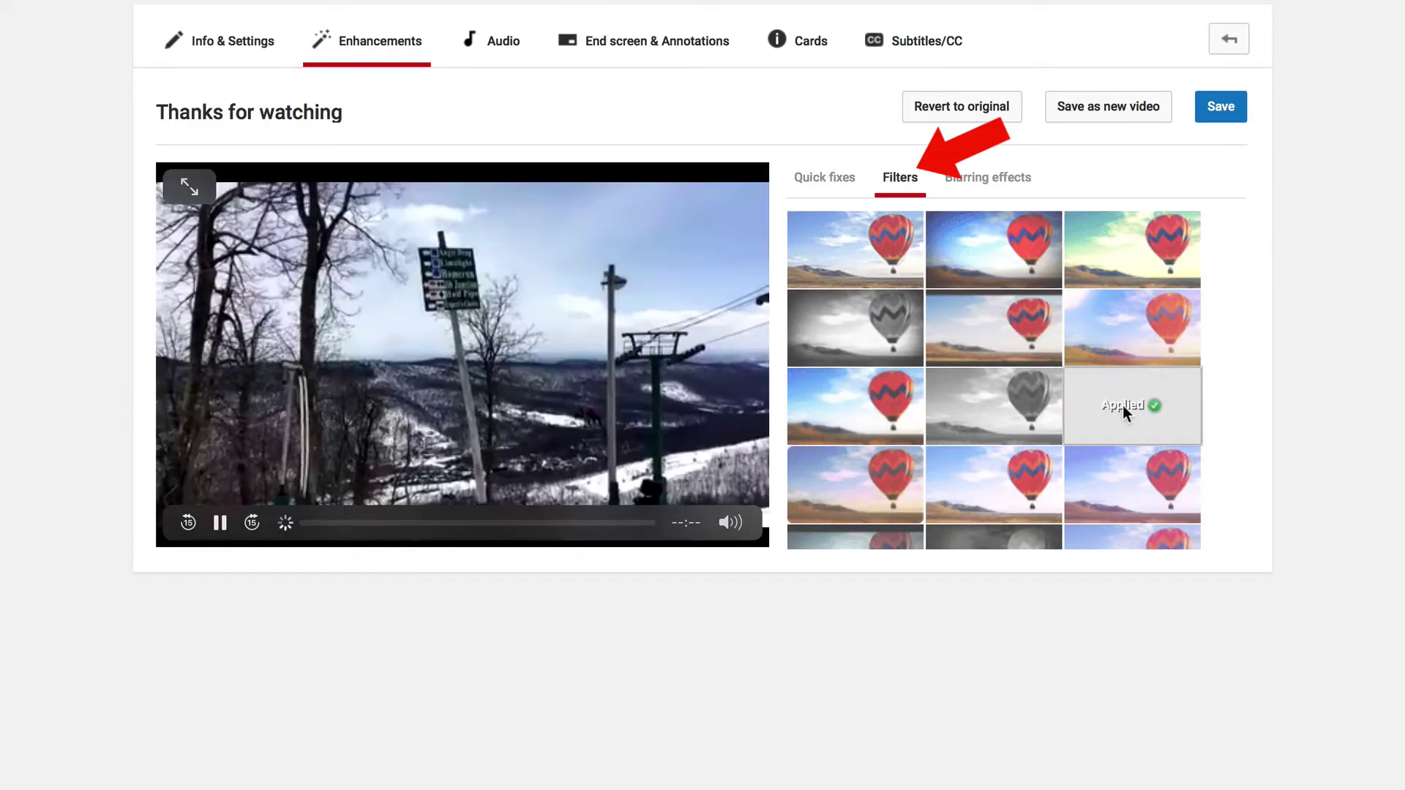
pyautogui.scroll(-5, 1122, 409)
pyautogui.click(837, 432)
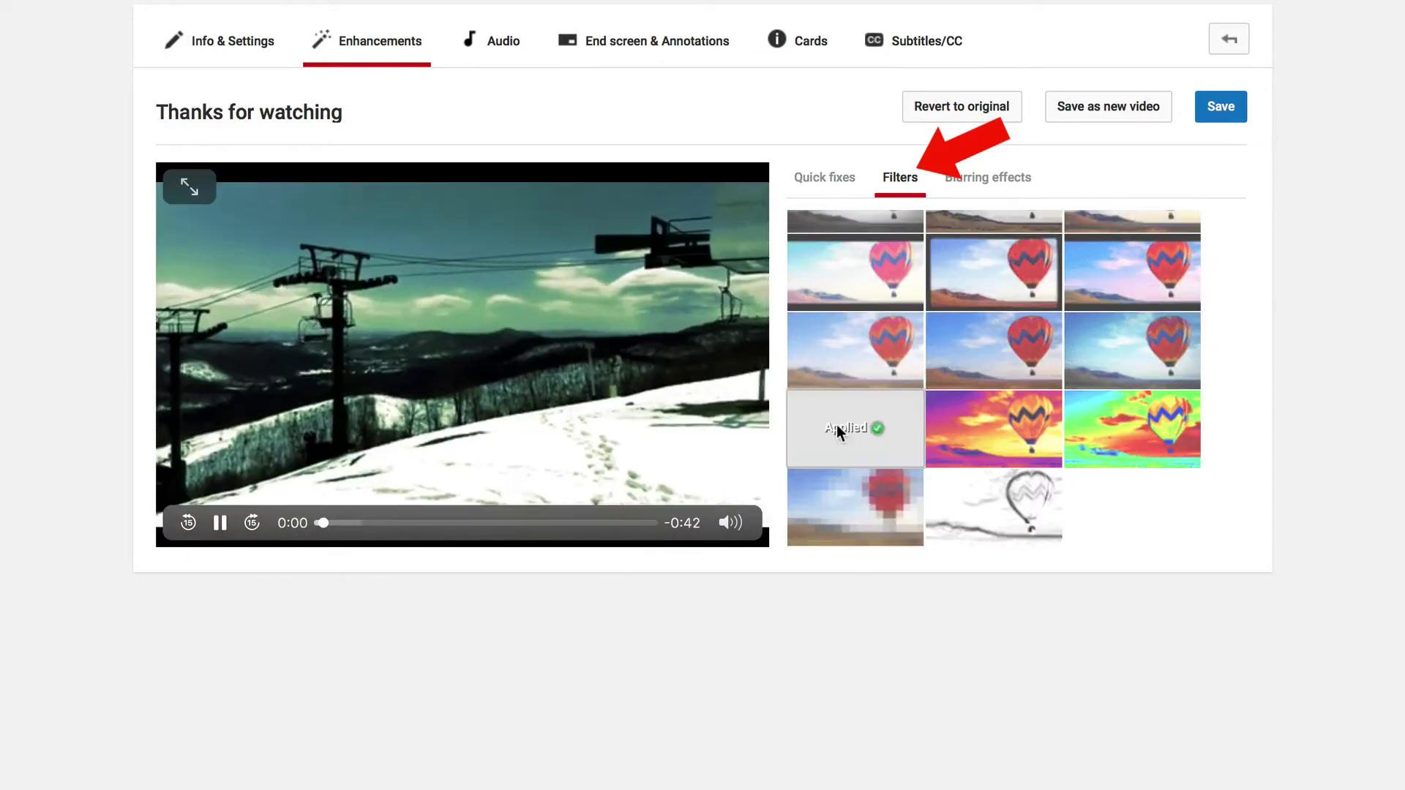
pyautogui.click(997, 431)
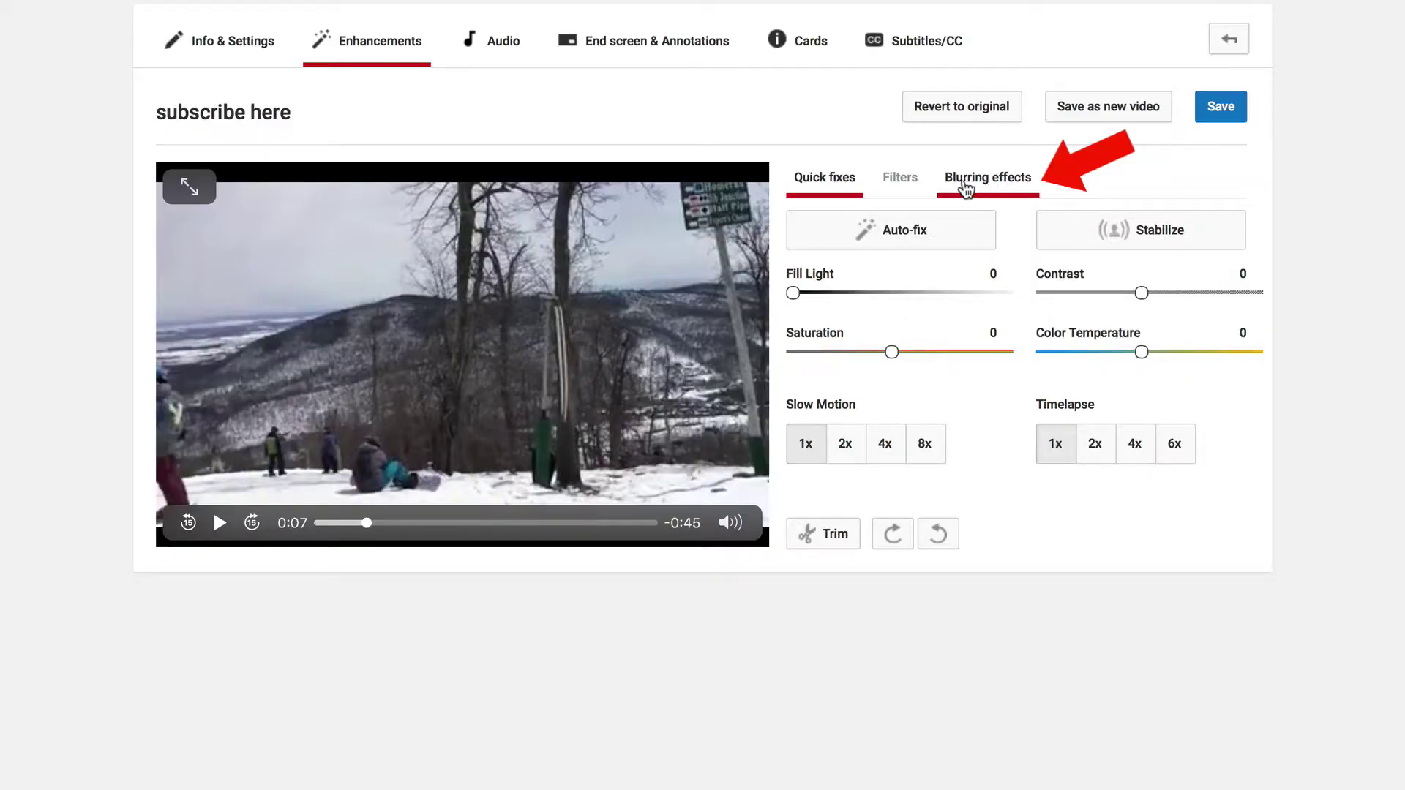
# Step: Add custom blur boxes around the standing skier and the seated skiers, then confirm
pyautogui.click(977, 189)
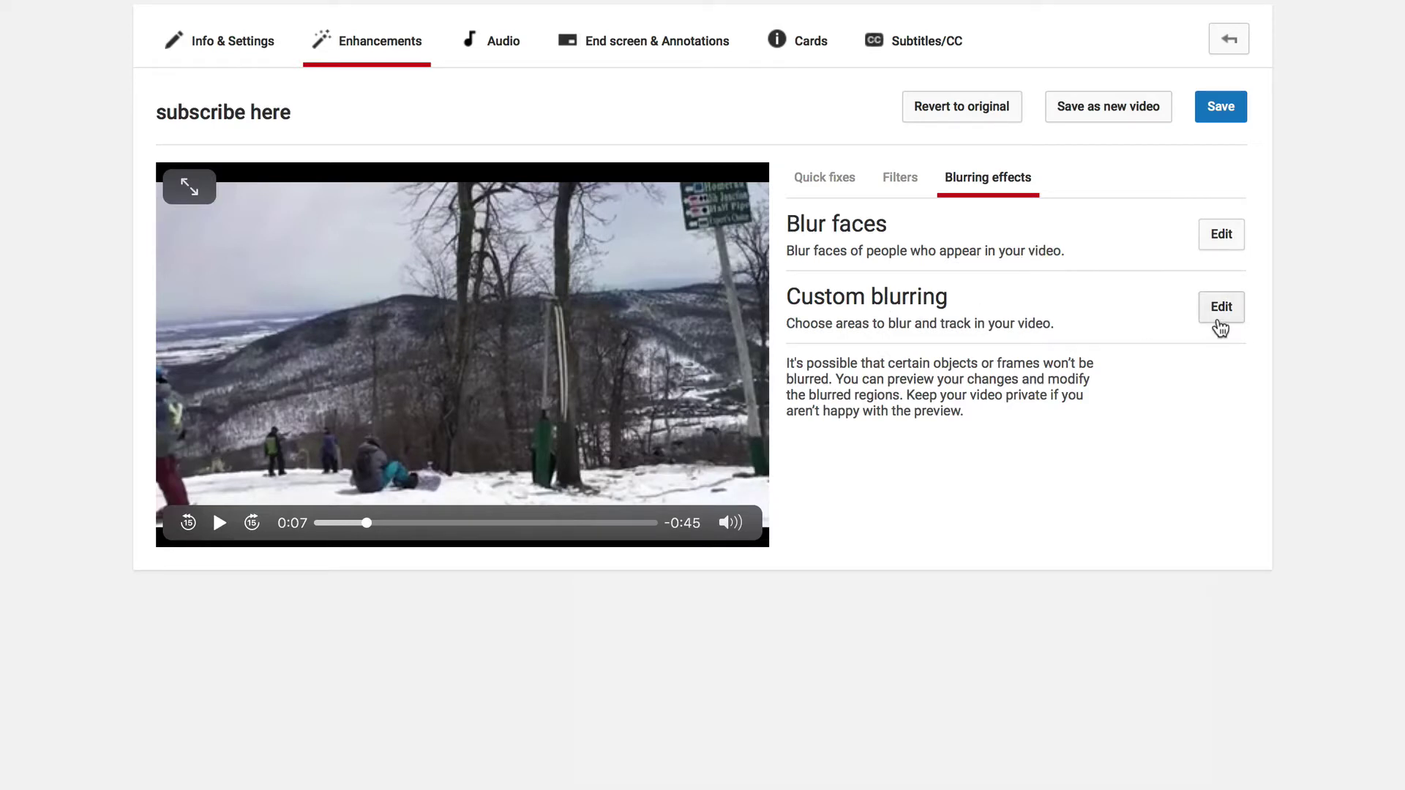
pyautogui.click(1222, 314)
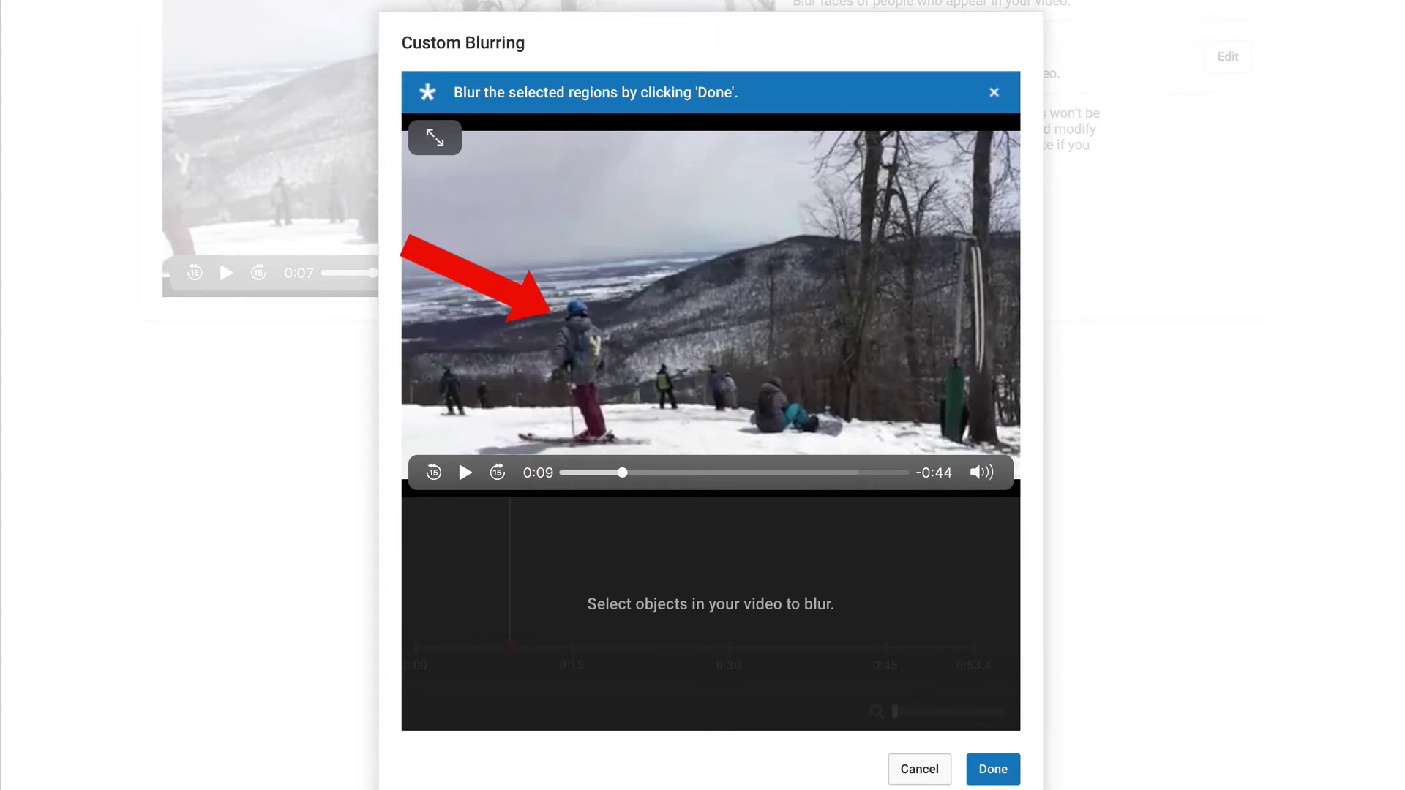
pyautogui.moveTo(514, 288); pyautogui.dragTo(649, 449)
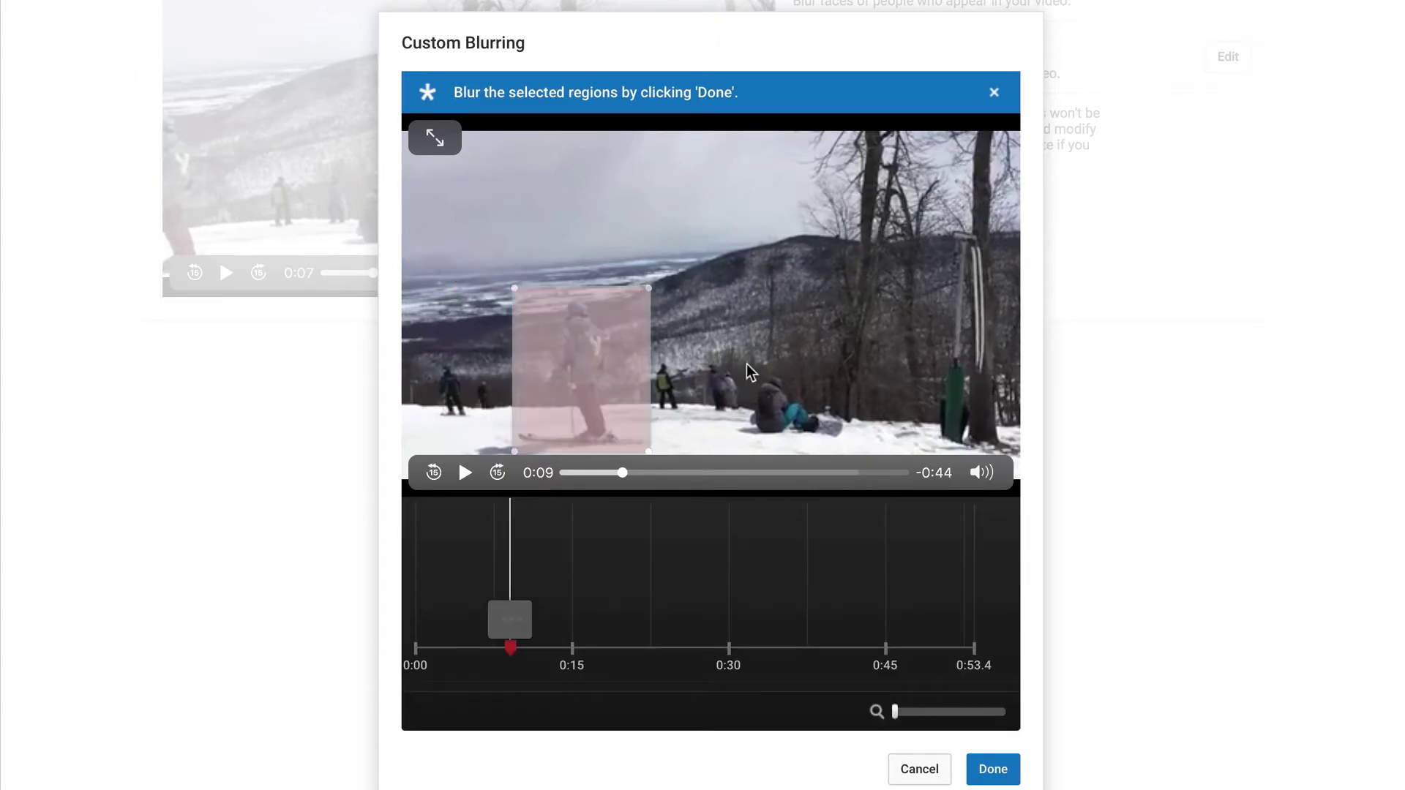
pyautogui.moveTo(782, 401); pyautogui.dragTo(849, 444)
pyautogui.moveTo(894, 711); pyautogui.dragTo(931, 711)
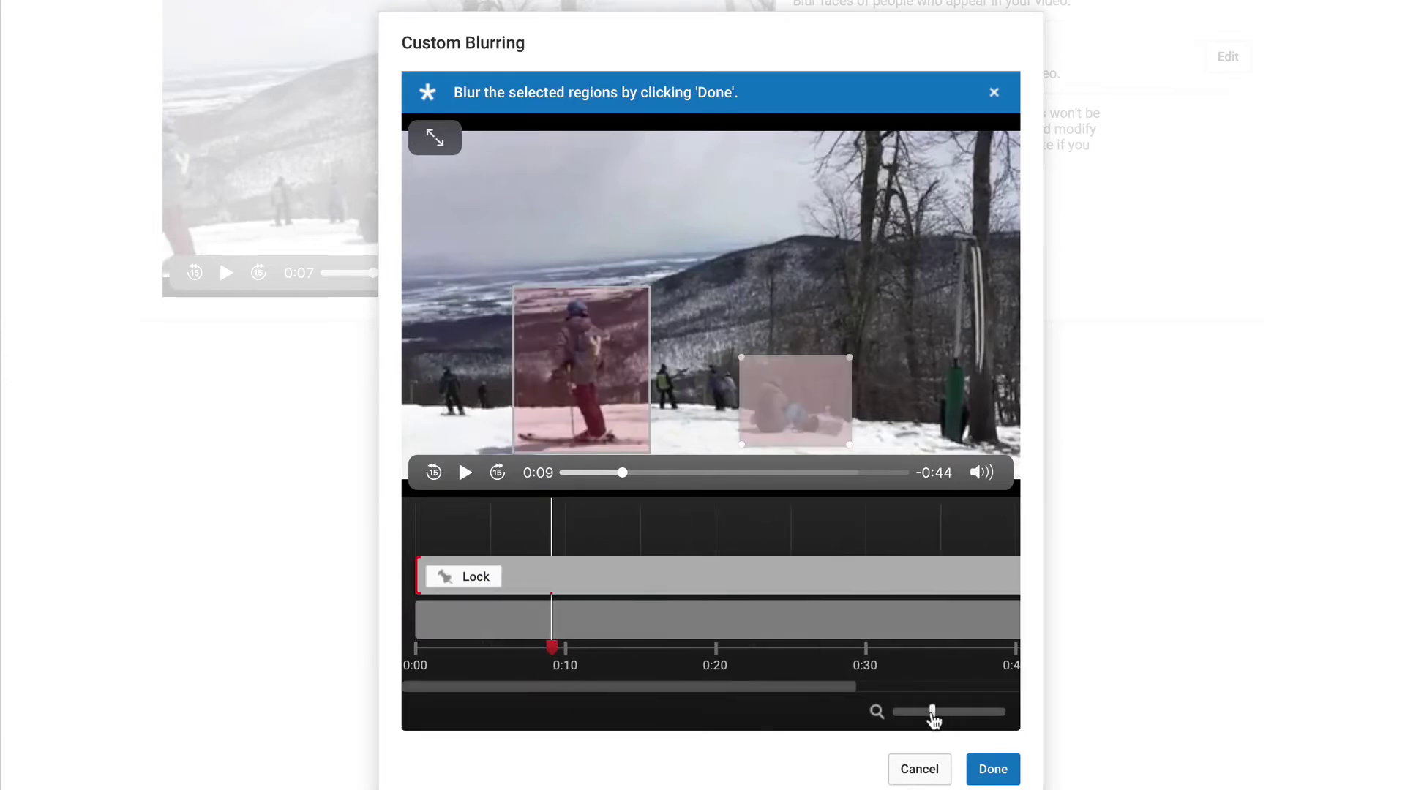
pyautogui.scroll(-1, 993, 770)
pyautogui.click(992, 761)
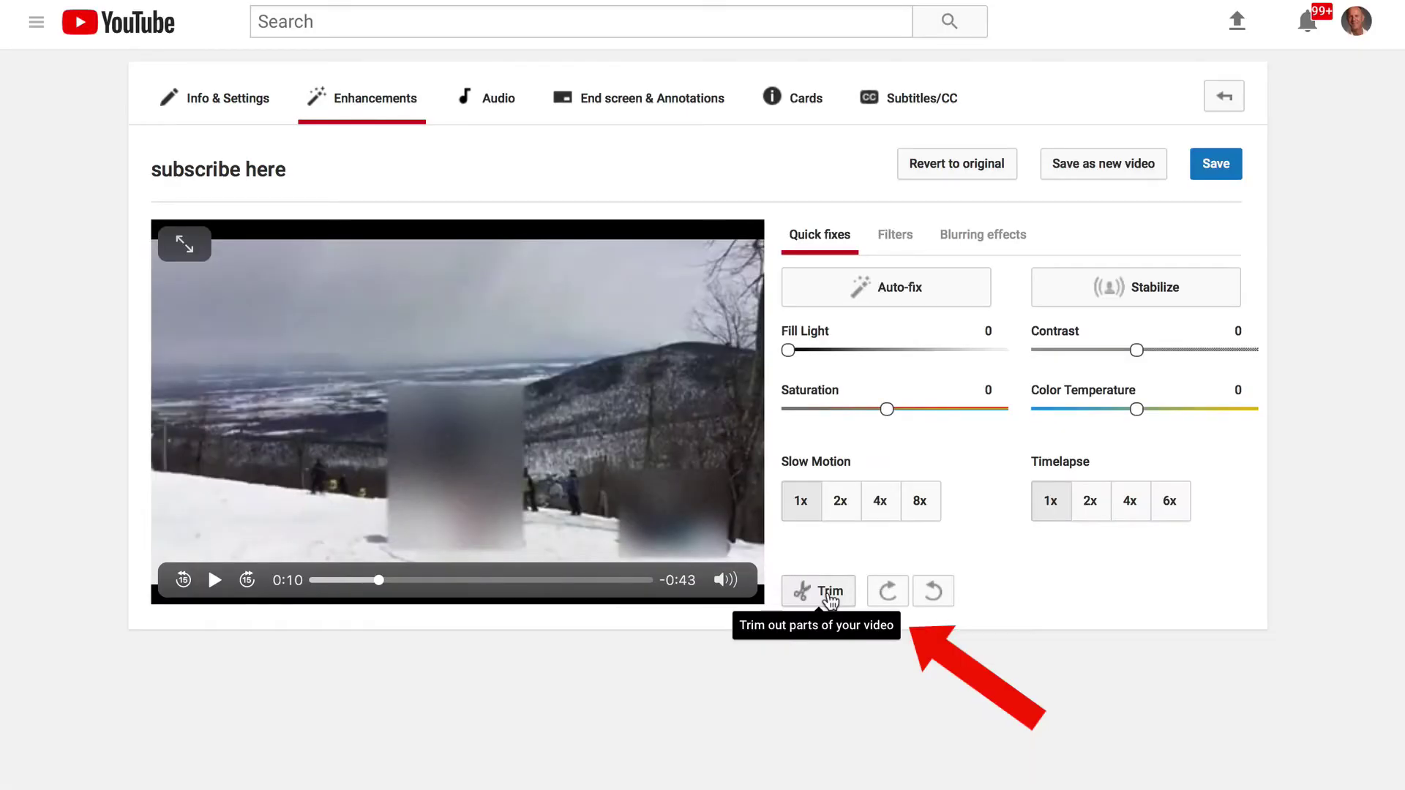
# Step: In the trim timeline, test the clip's end points, then split the clip at 0:15.8
pyautogui.click(829, 594)
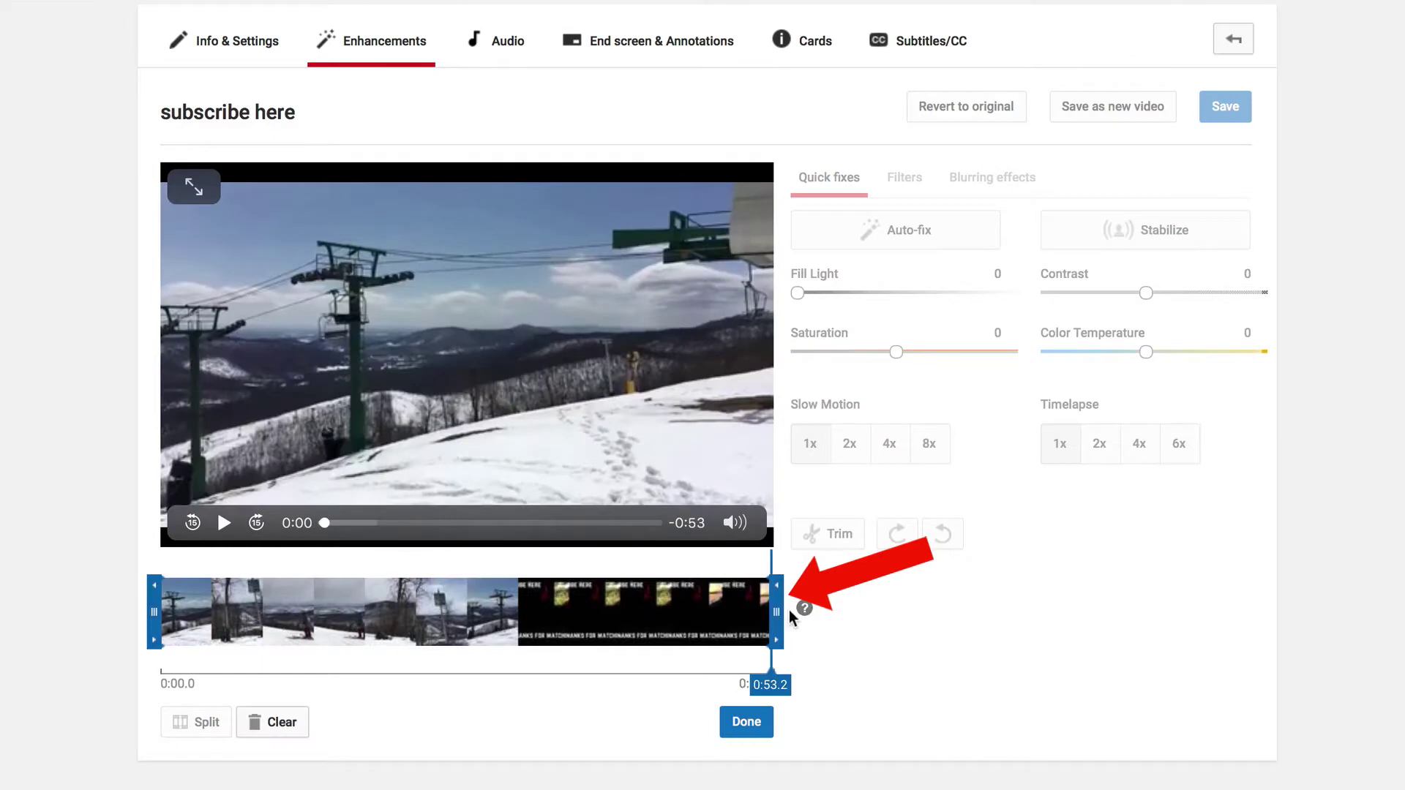
pyautogui.moveTo(769, 613)
pyautogui.mouseDown()
pyautogui.moveTo(733, 613)
pyautogui.moveTo(780, 613)
pyautogui.mouseUp()
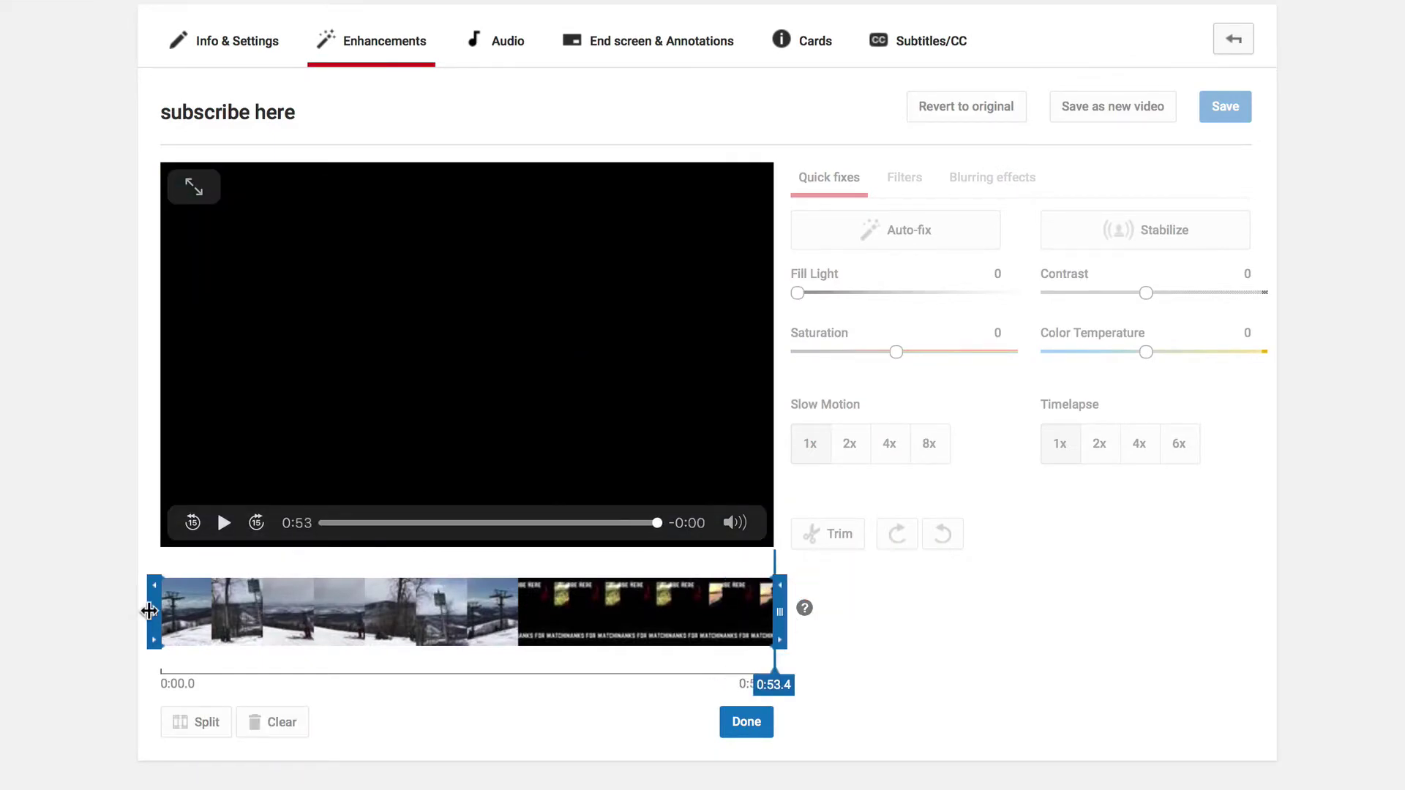
pyautogui.moveTo(153, 612)
pyautogui.mouseDown()
pyautogui.moveTo(207, 612)
pyautogui.moveTo(155, 611)
pyautogui.mouseUp()
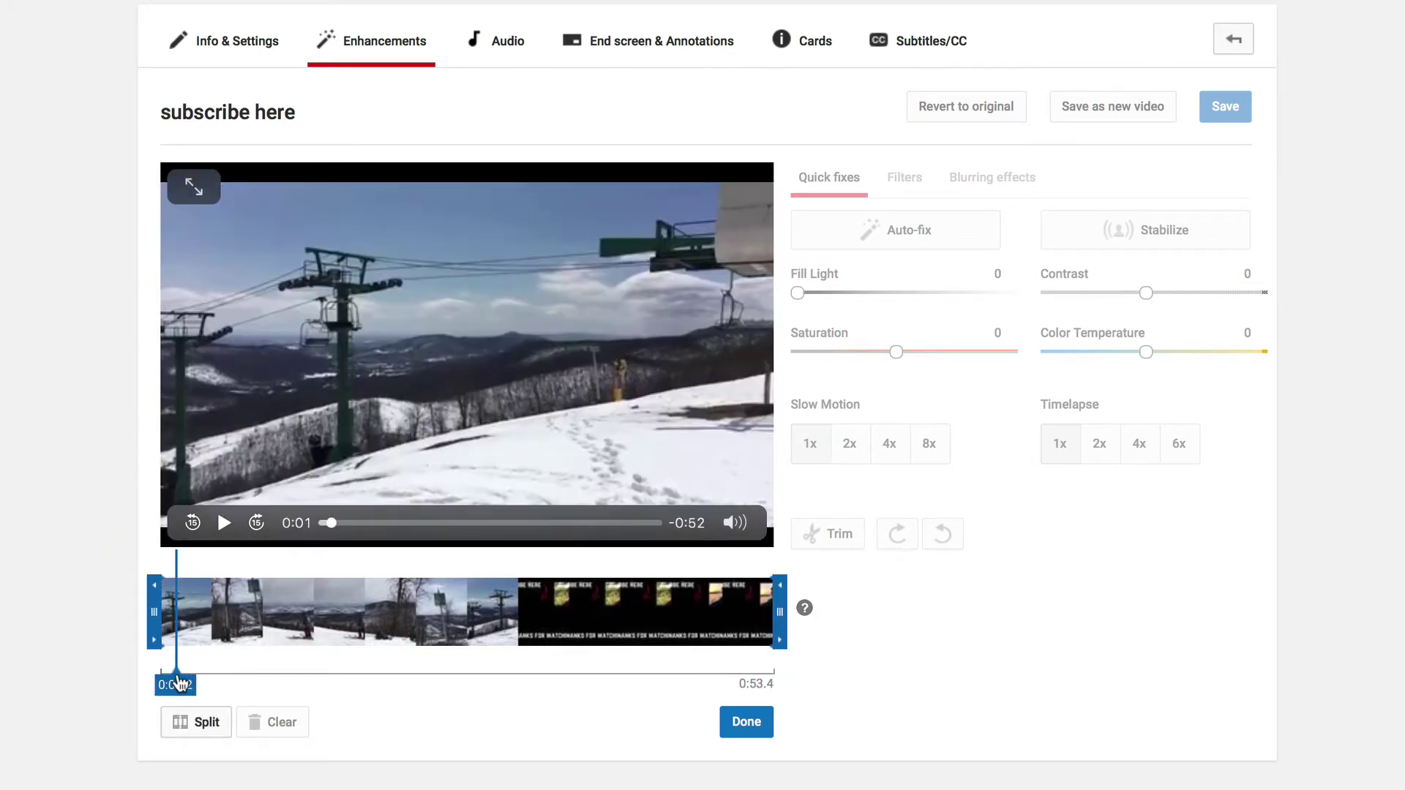
pyautogui.click(236, 673)
pyautogui.click(343, 680)
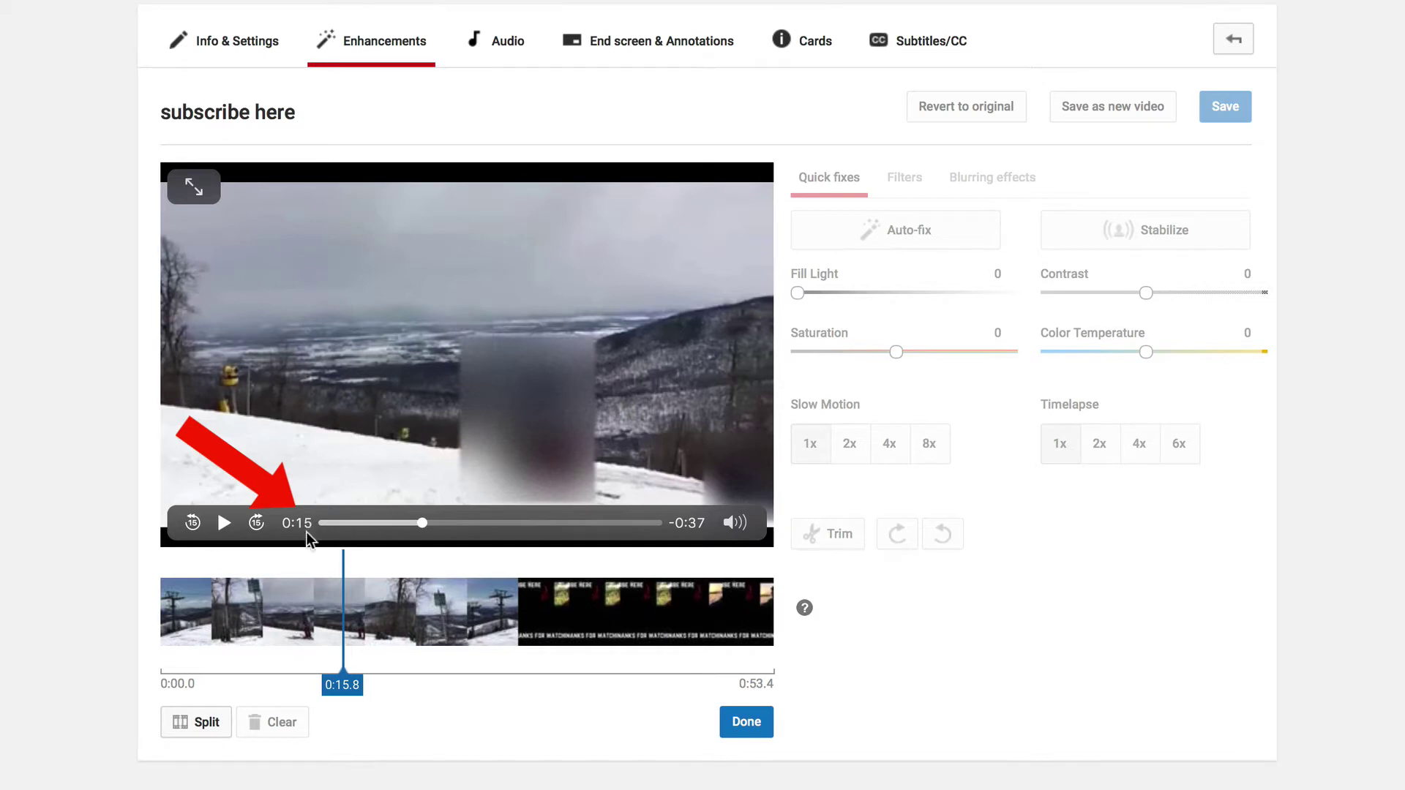
pyautogui.click(196, 725)
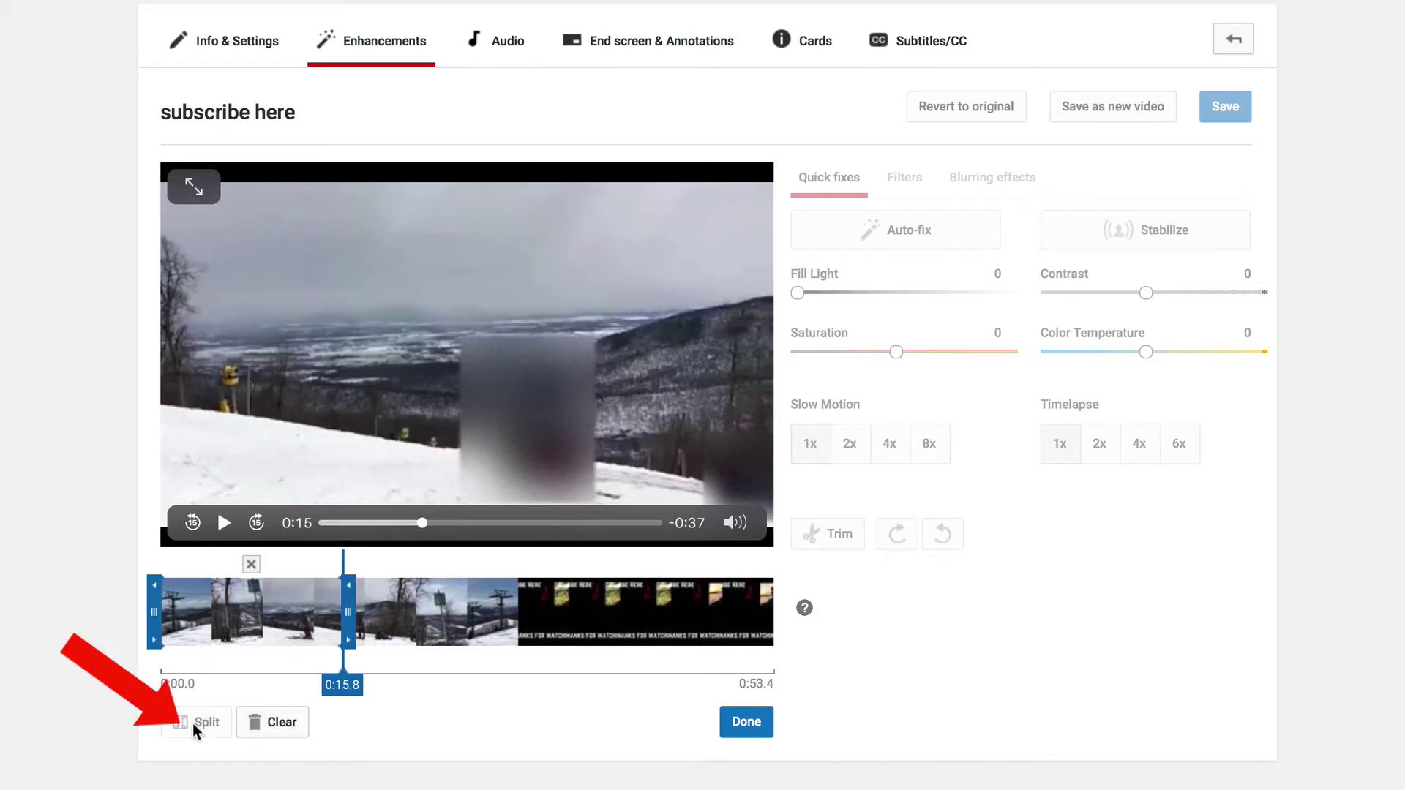
# Step: Split again at 0:18.6, delete the short middle piece, and confirm the trim
pyautogui.click(224, 522)
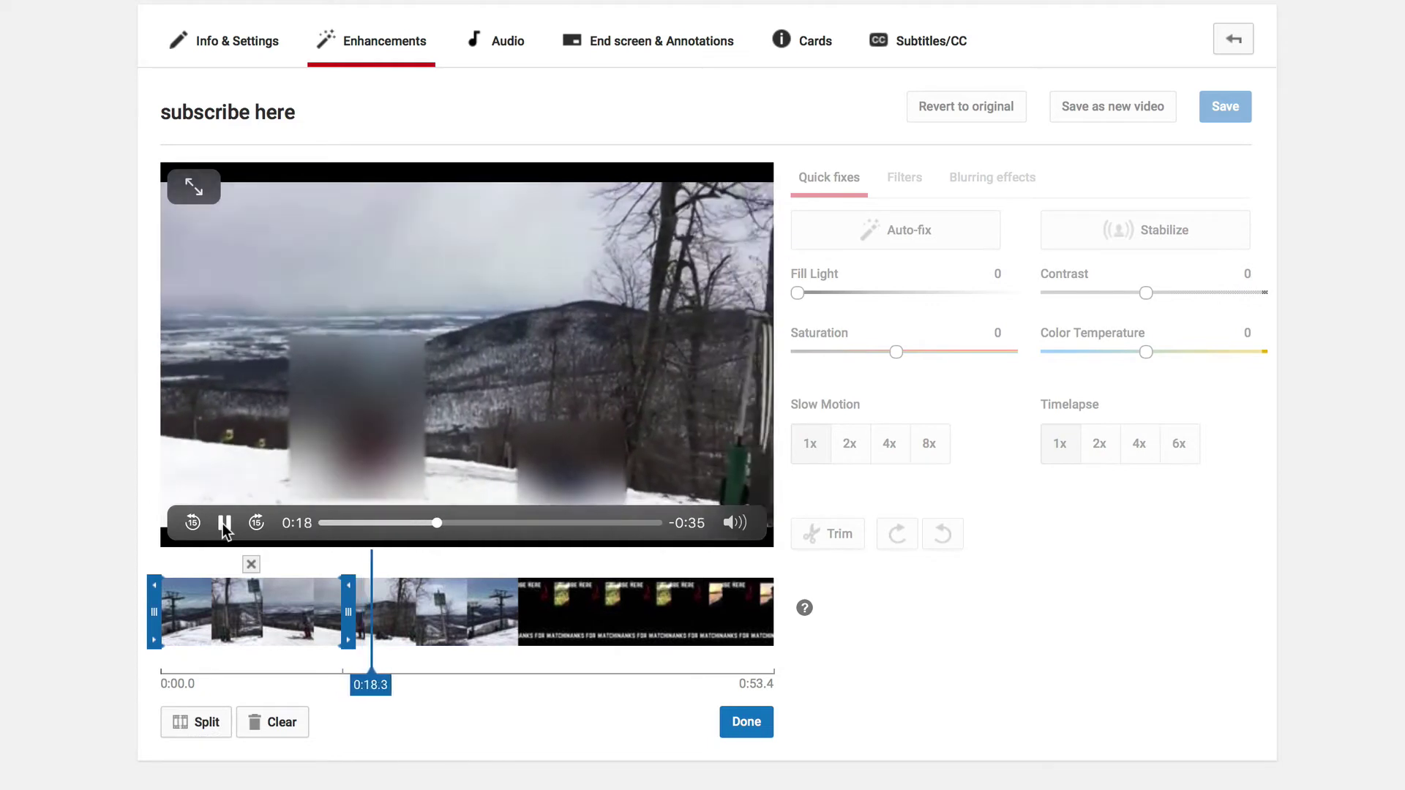
pyautogui.click(224, 523)
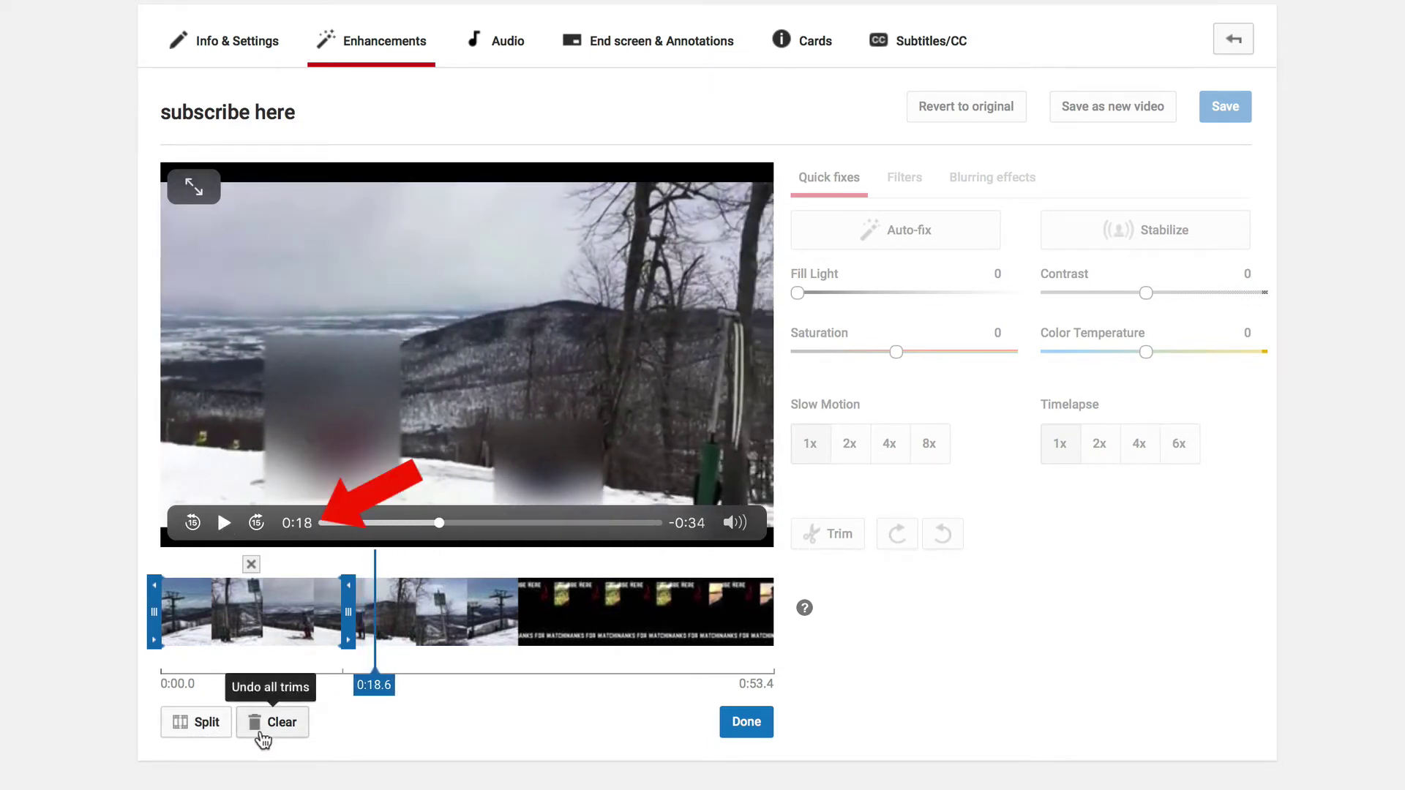
pyautogui.click(211, 729)
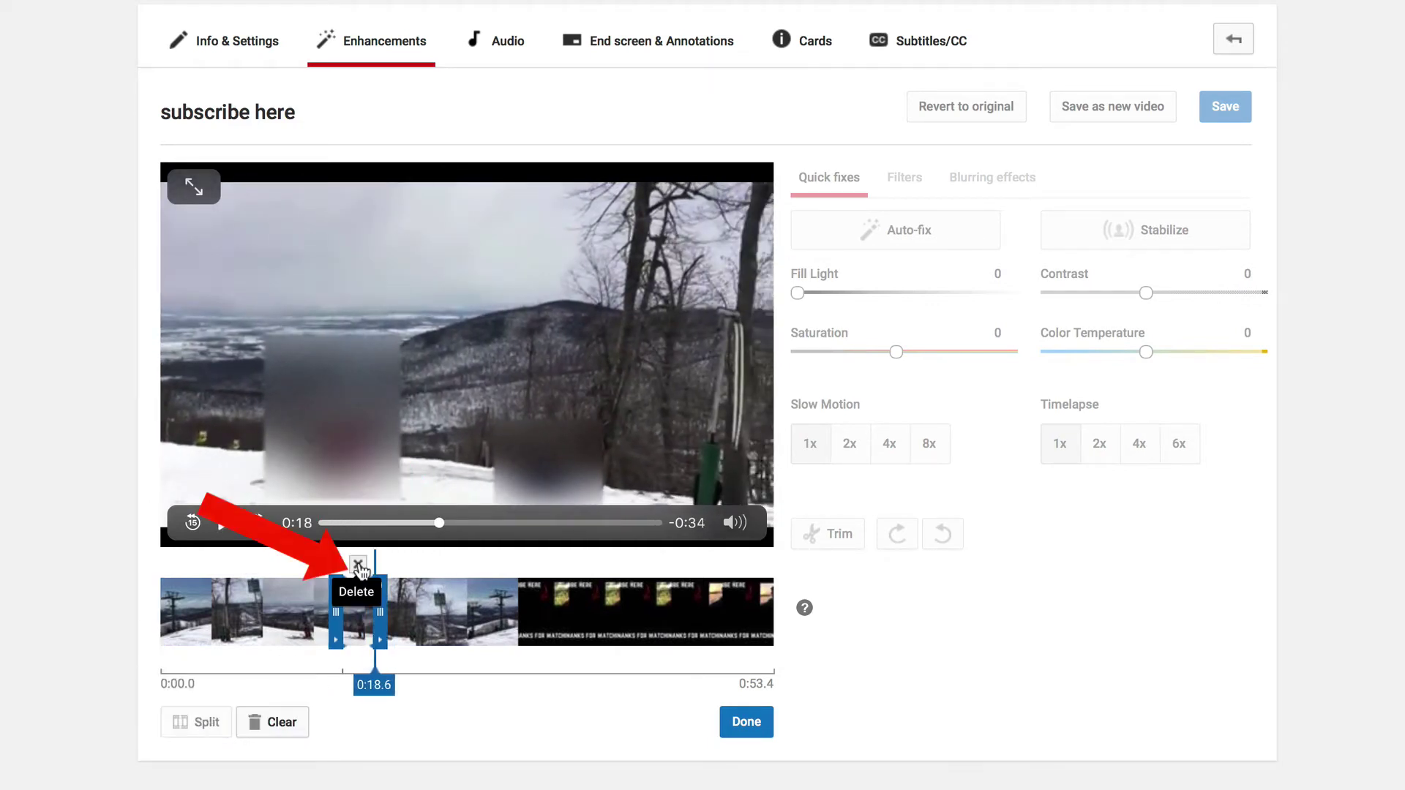
pyautogui.click(358, 565)
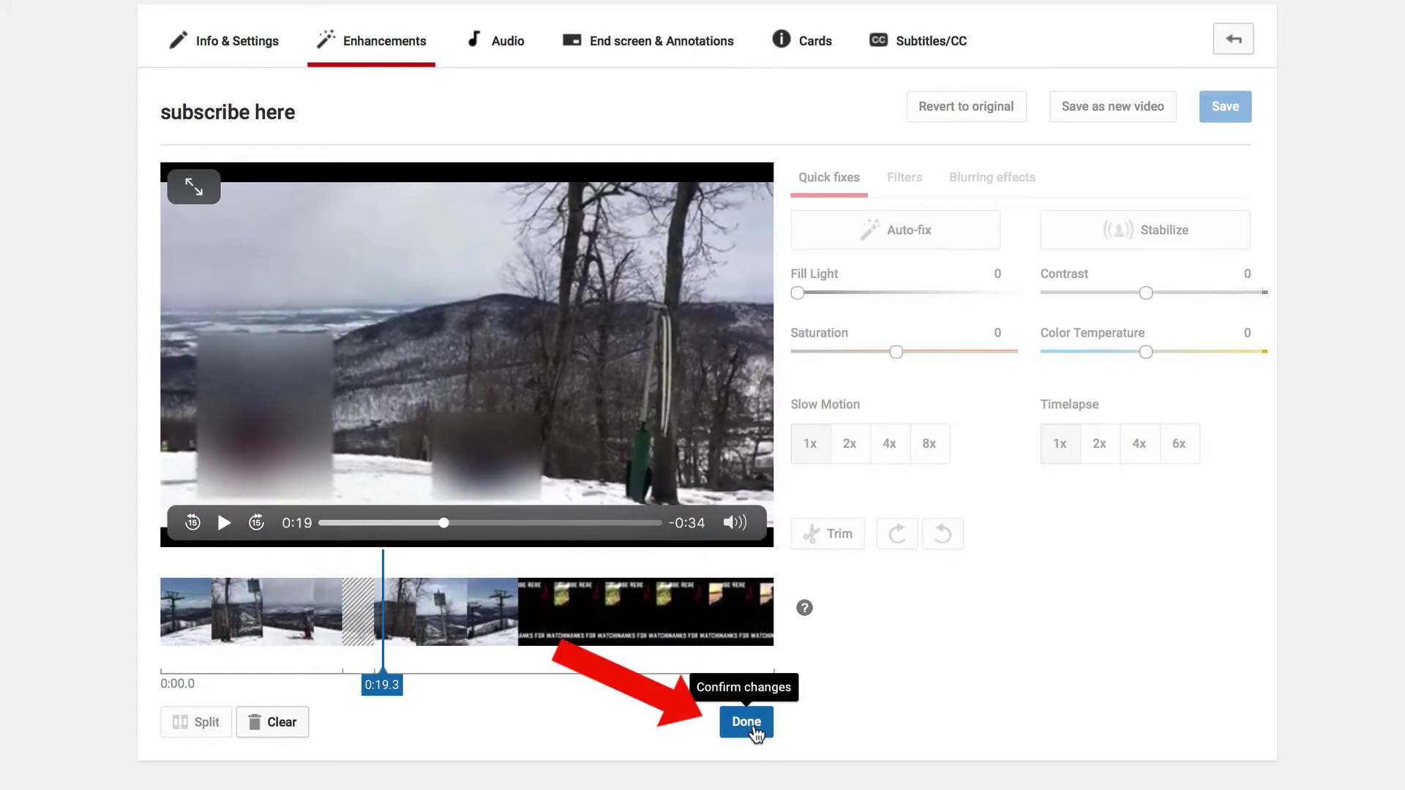
pyautogui.click(747, 722)
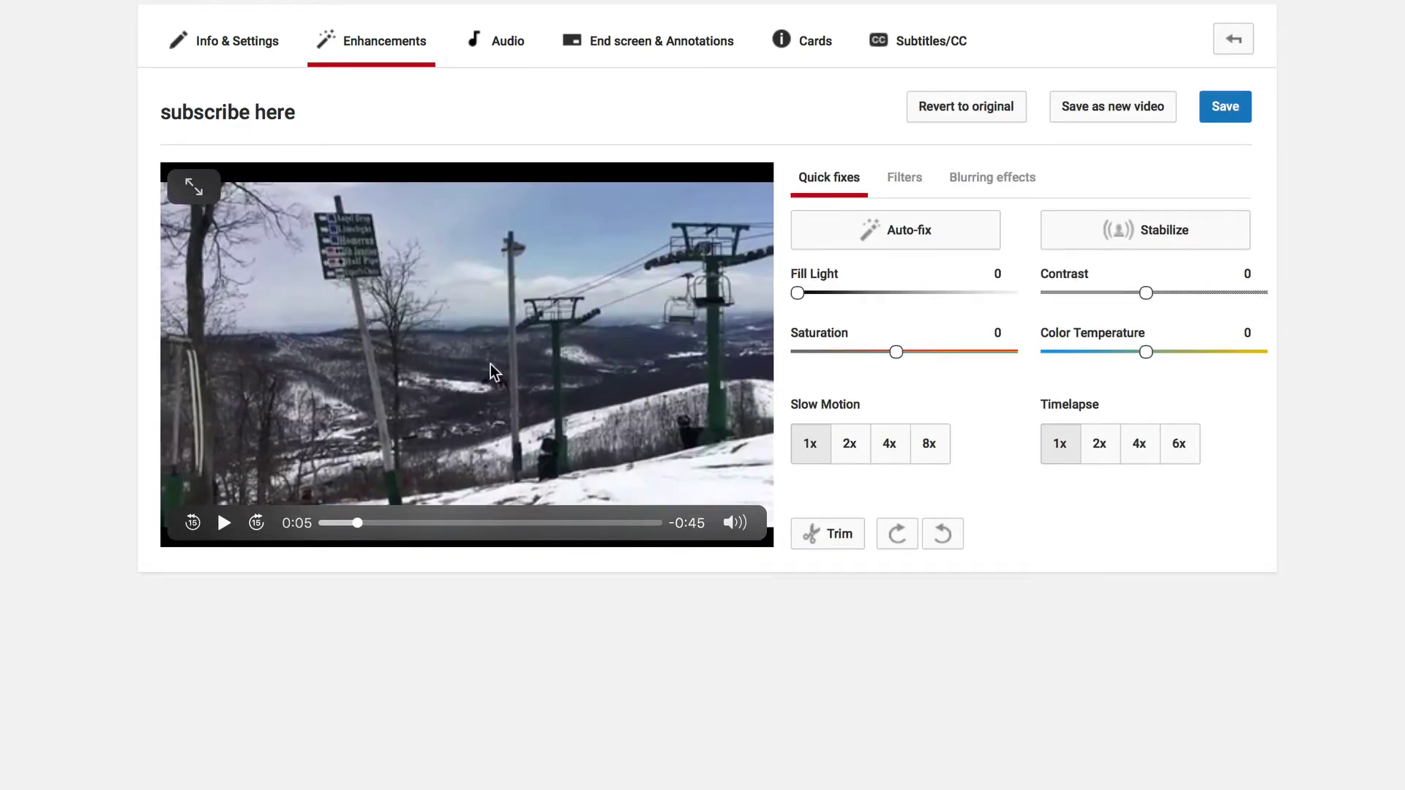
pyautogui.click(1230, 109)
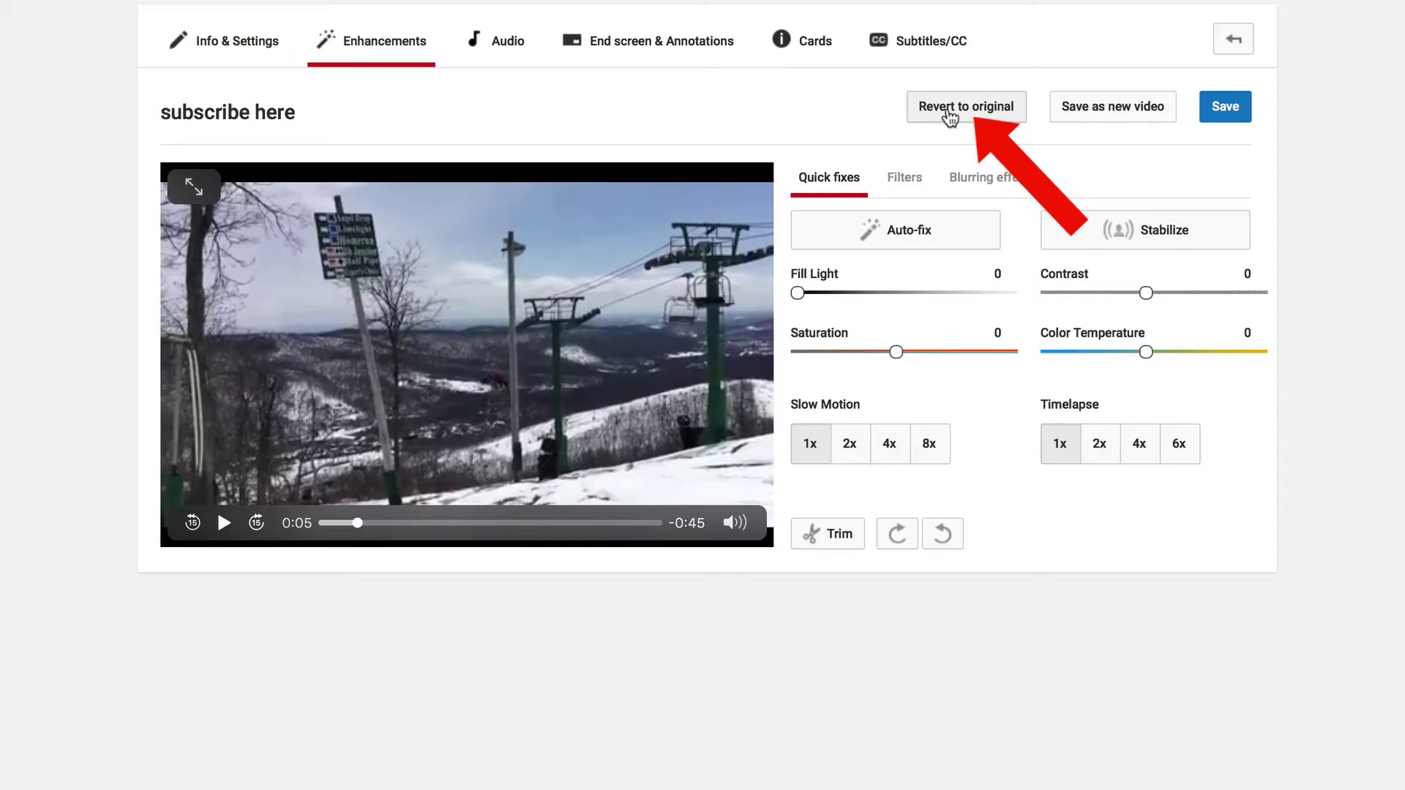
pyautogui.click(947, 114)
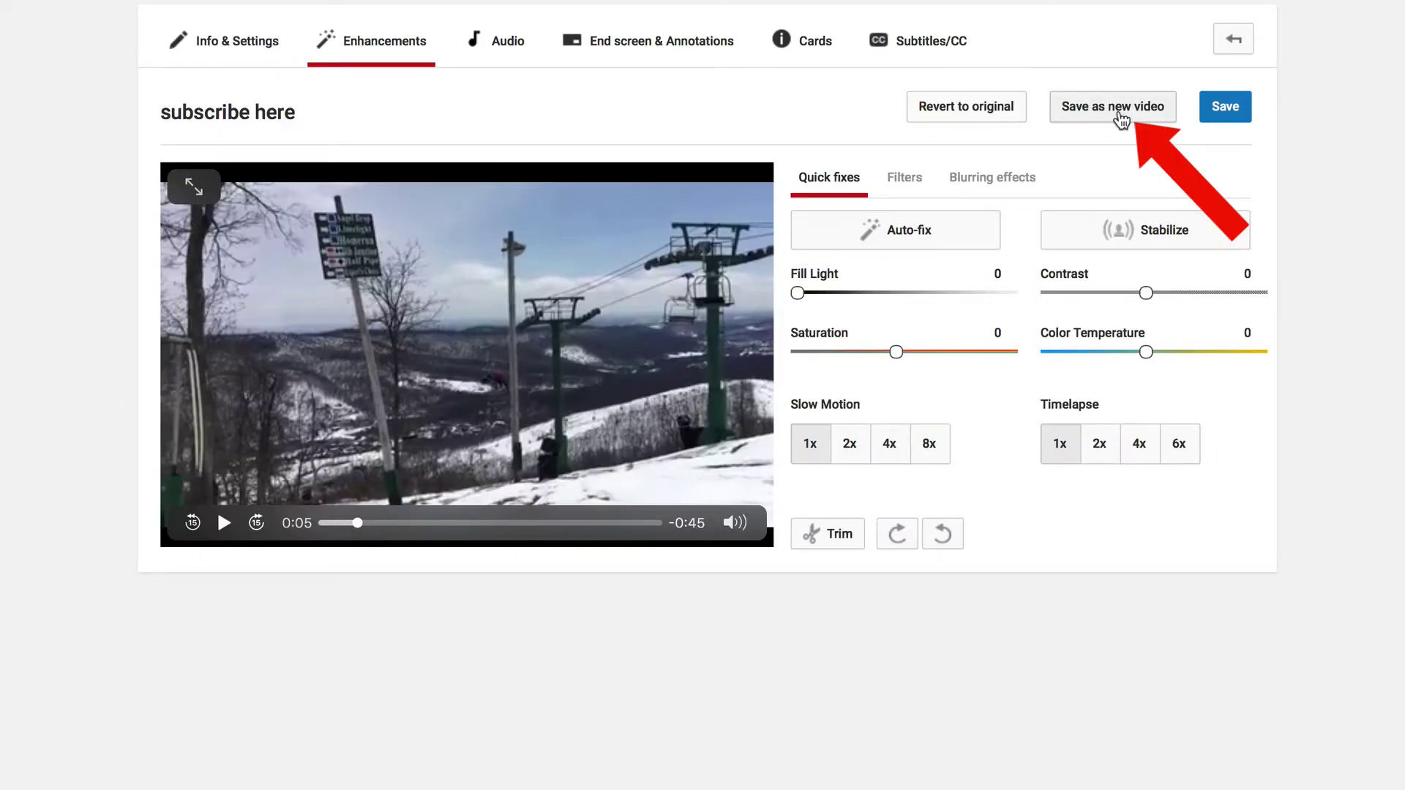
# Step: Save the edited clip as a new video
pyautogui.click(1119, 115)
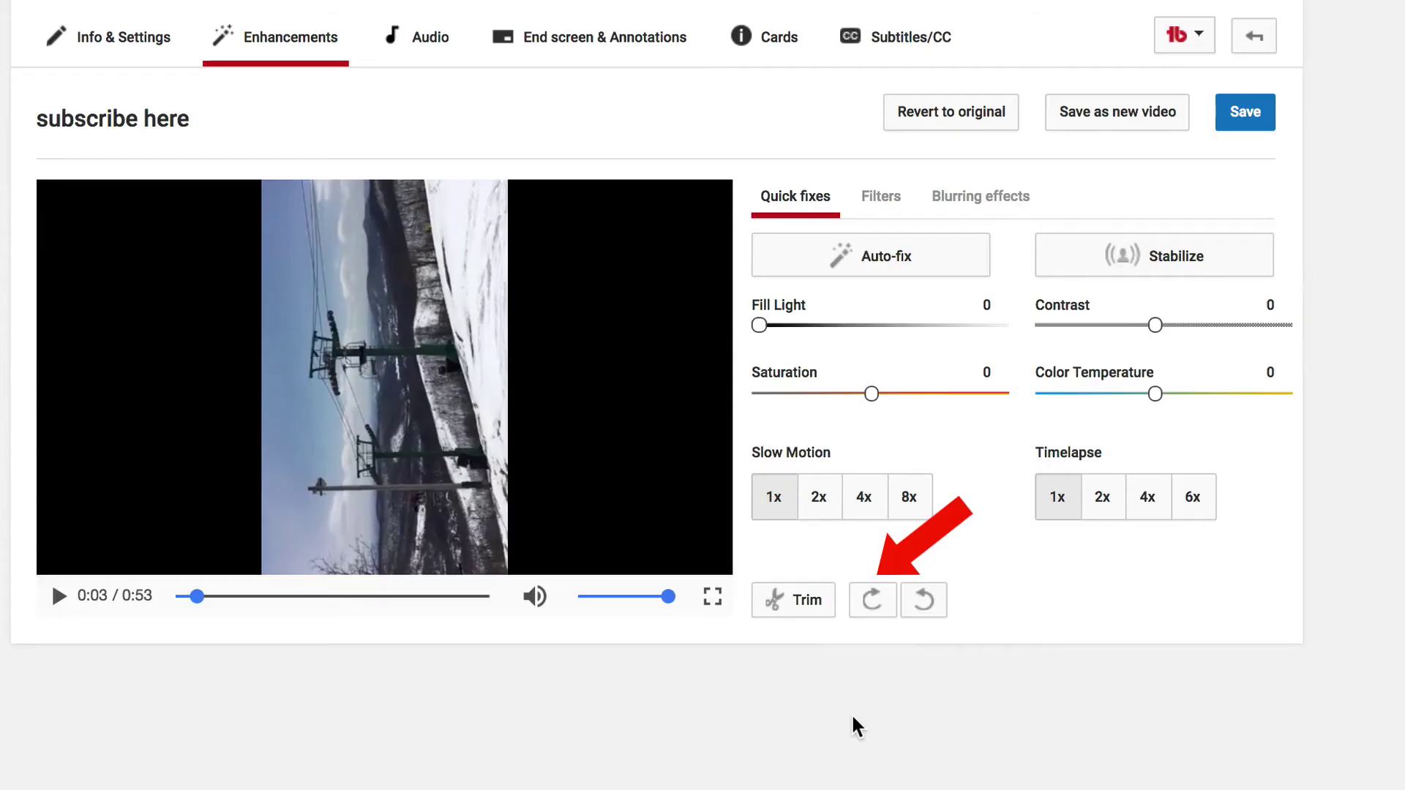
# Step: Rotate the clip right twice and left once, then select the newest video in Video Manager
pyautogui.click(872, 602)
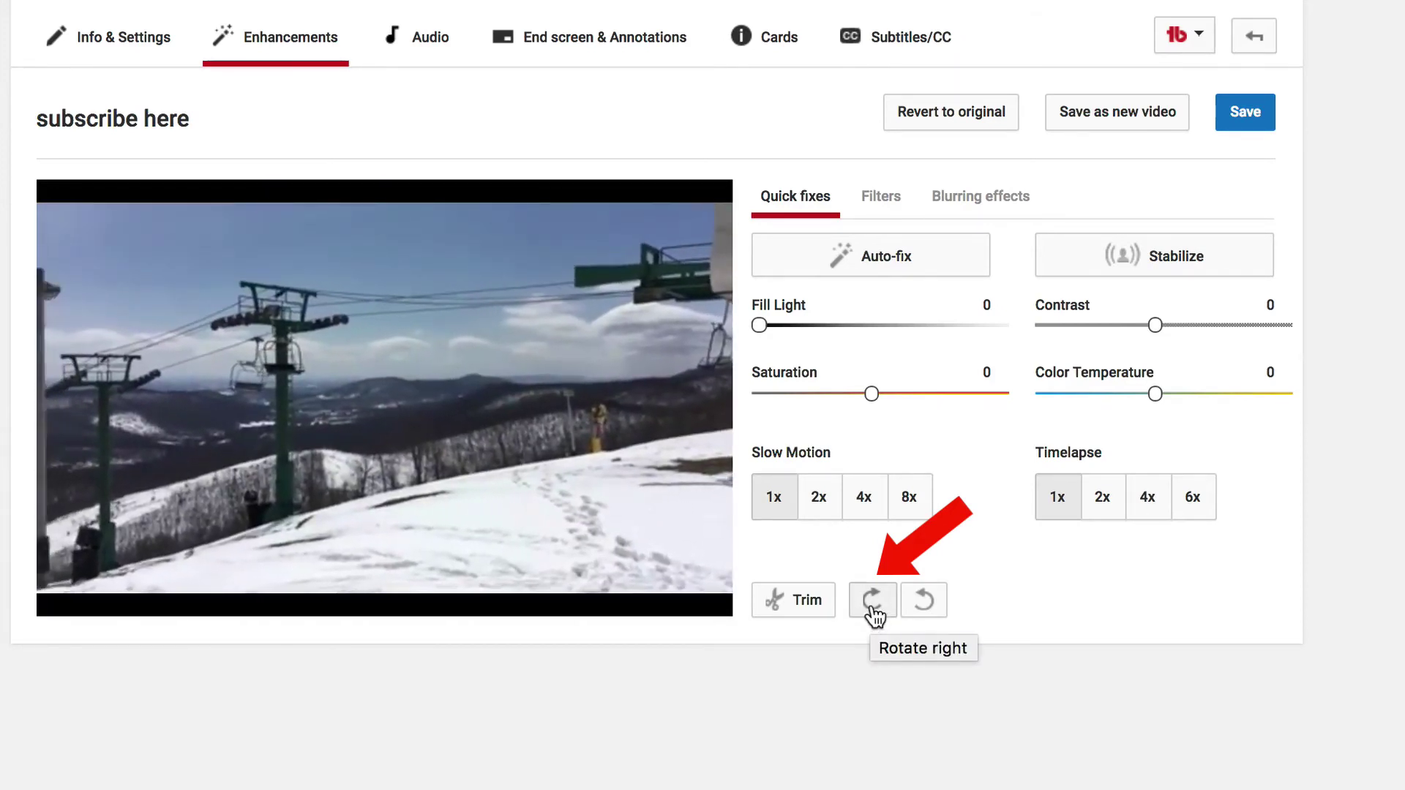
pyautogui.click(873, 601)
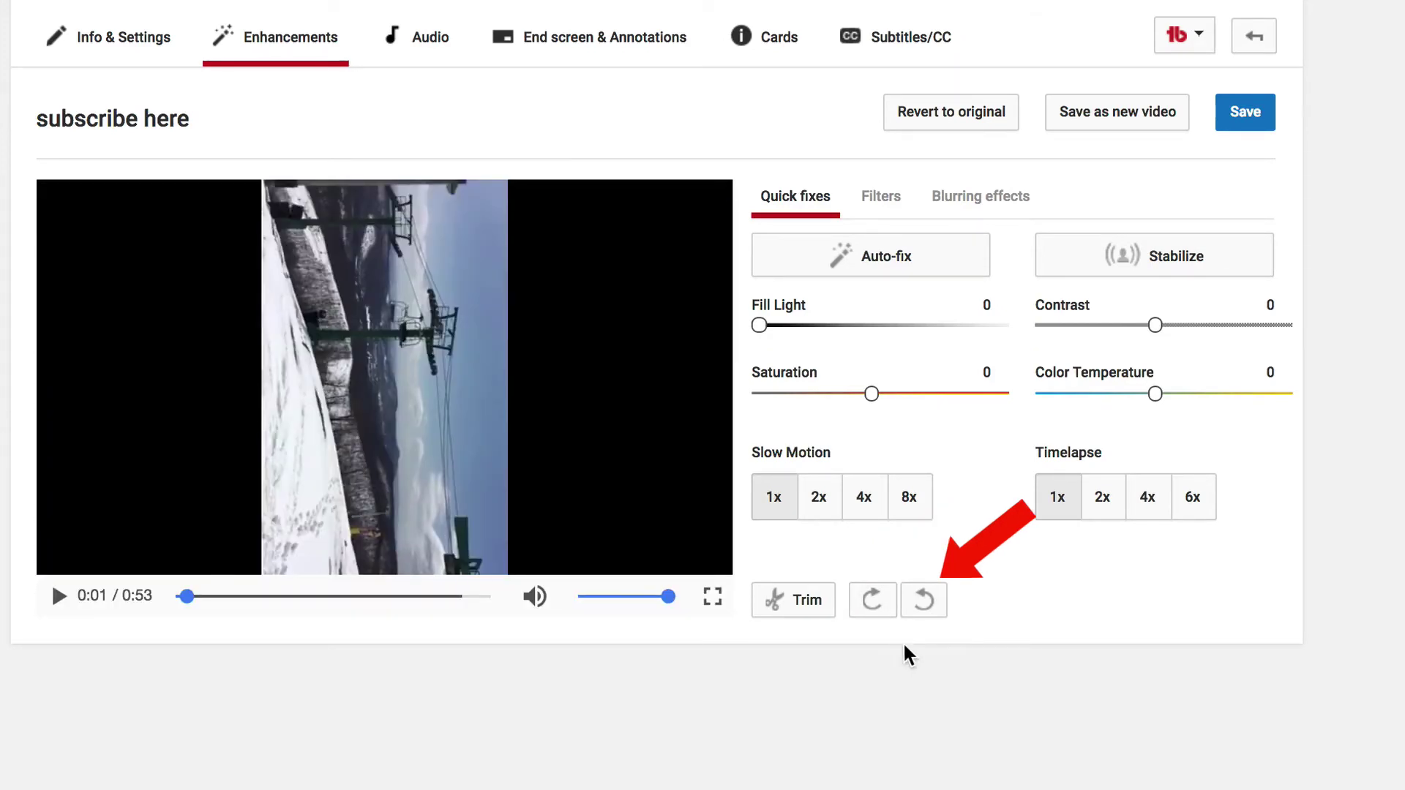
pyautogui.click(929, 617)
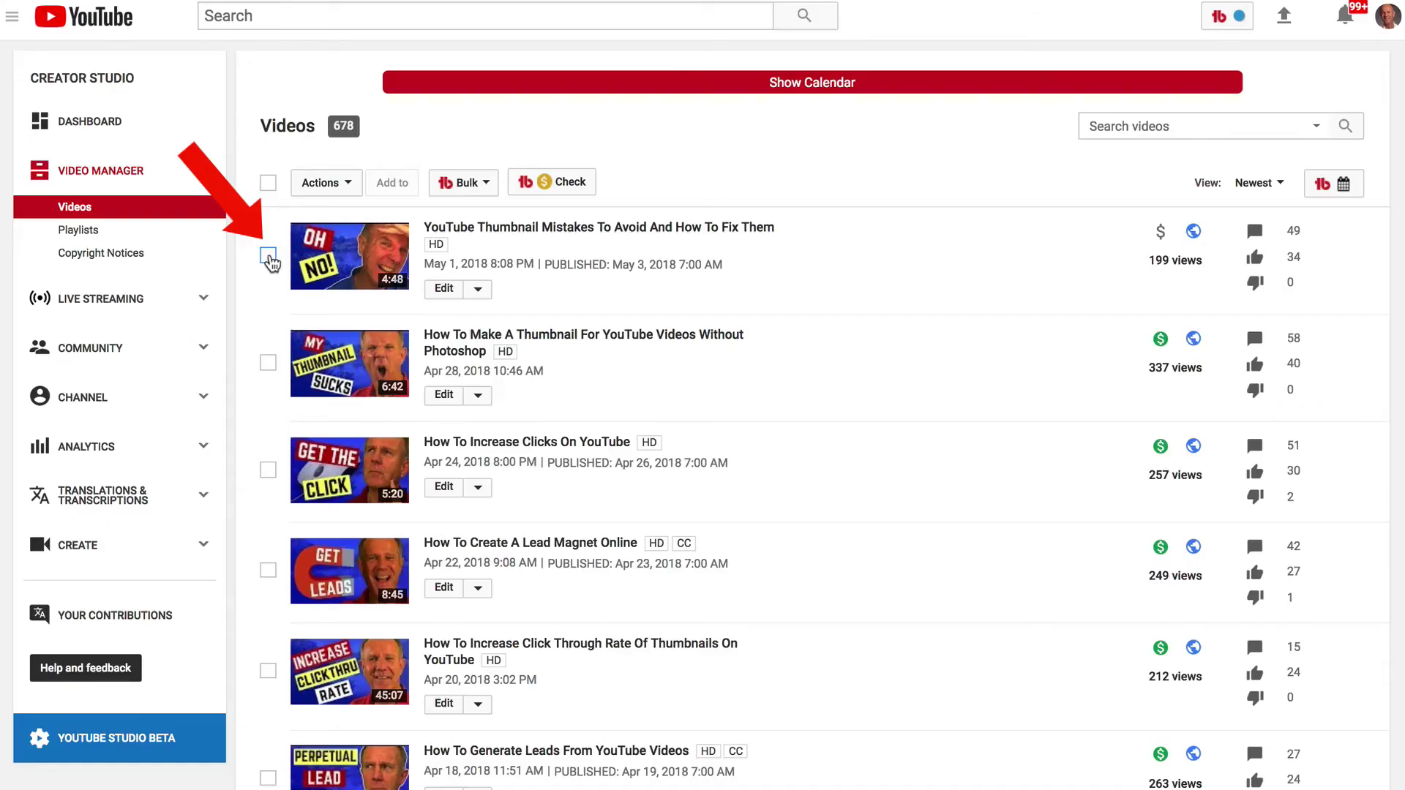
pyautogui.click(268, 256)
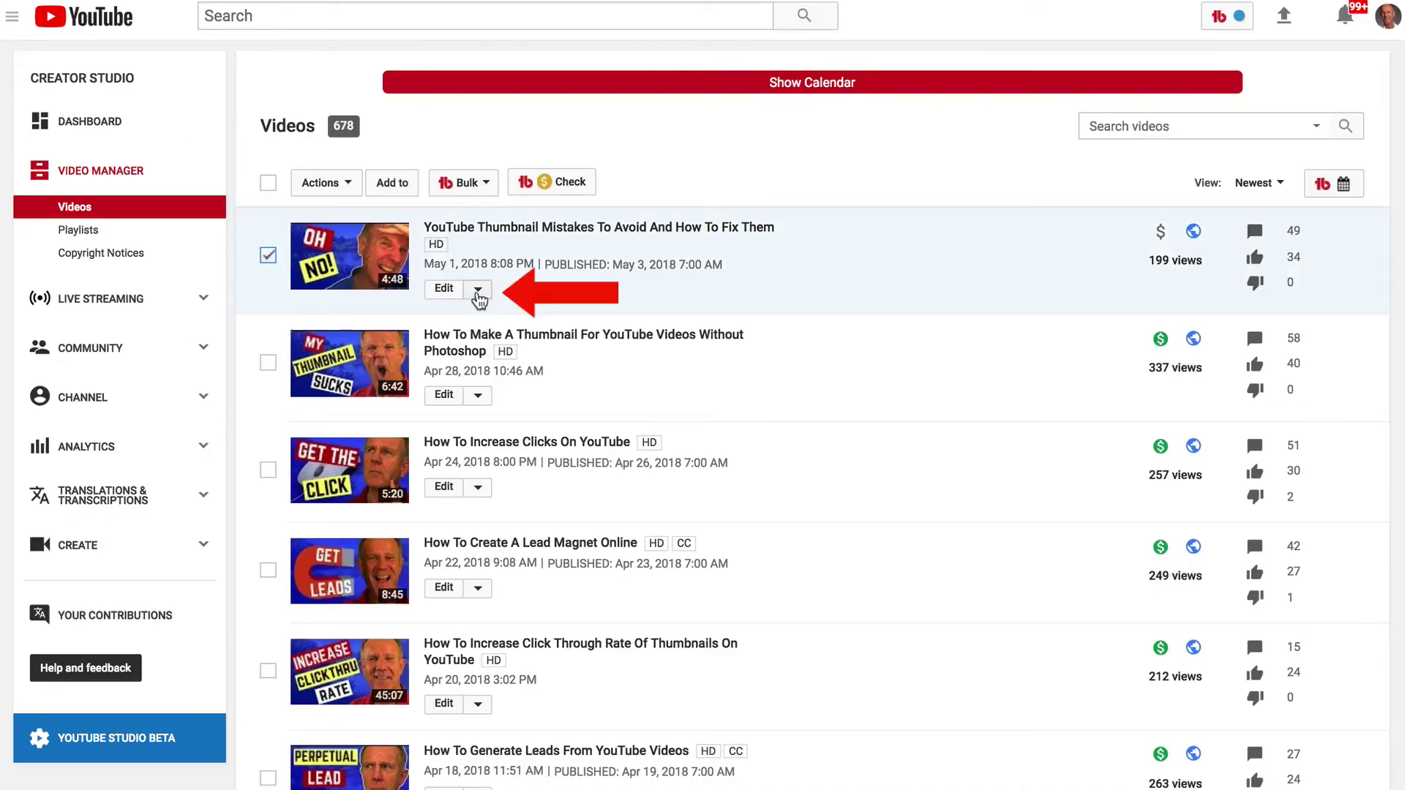